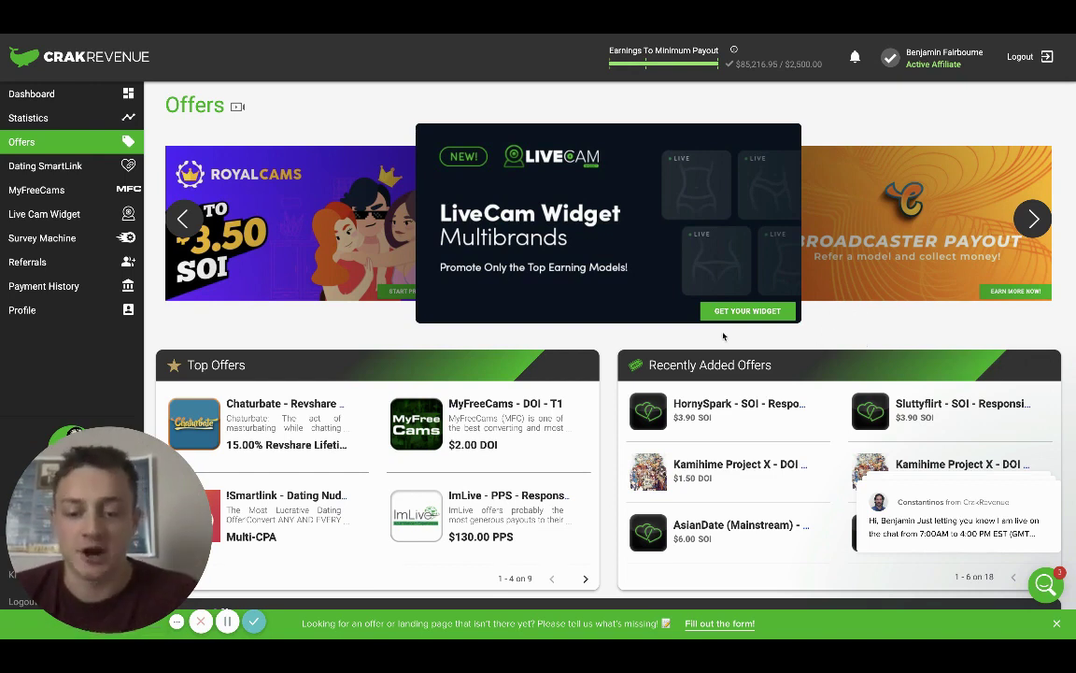
# Step: Examine the Offers page, covering the featured offers, browse filters and the first page of the offer list
pyautogui.scroll(-2, 858, 344)
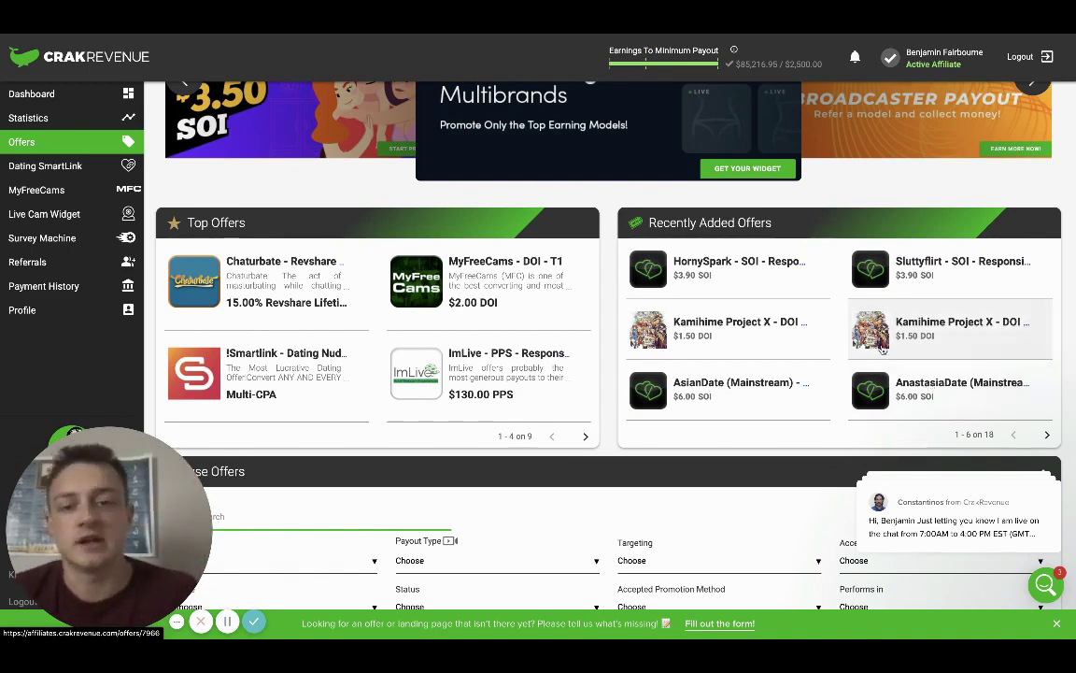
pyautogui.scroll(-4, 770, 390)
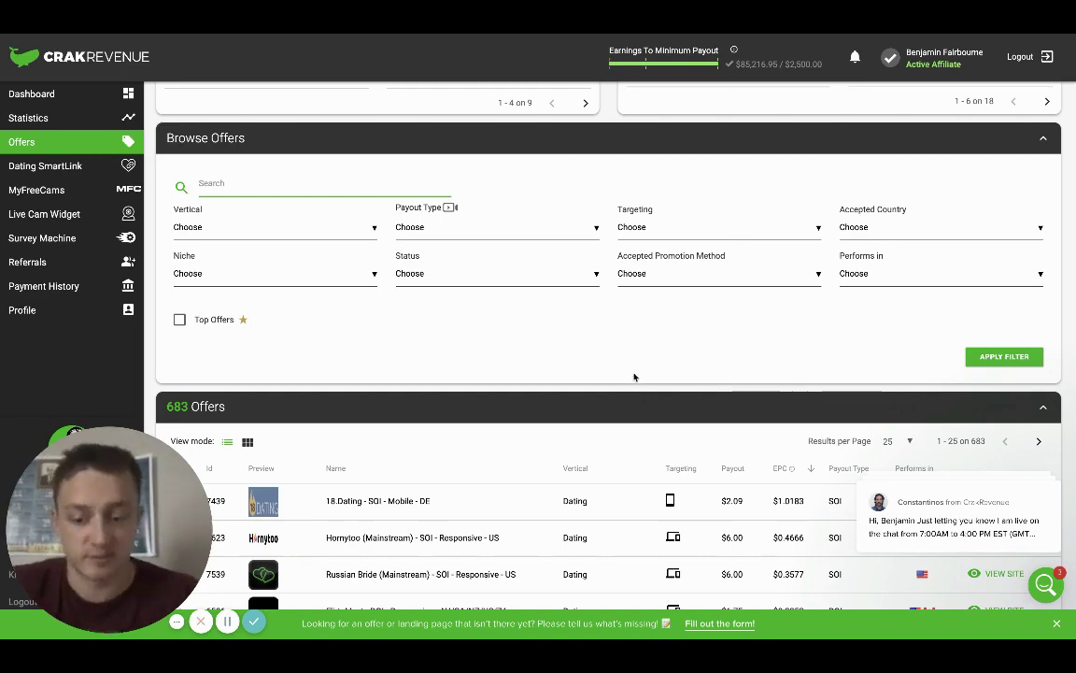
pyautogui.scroll(-3, 634, 377)
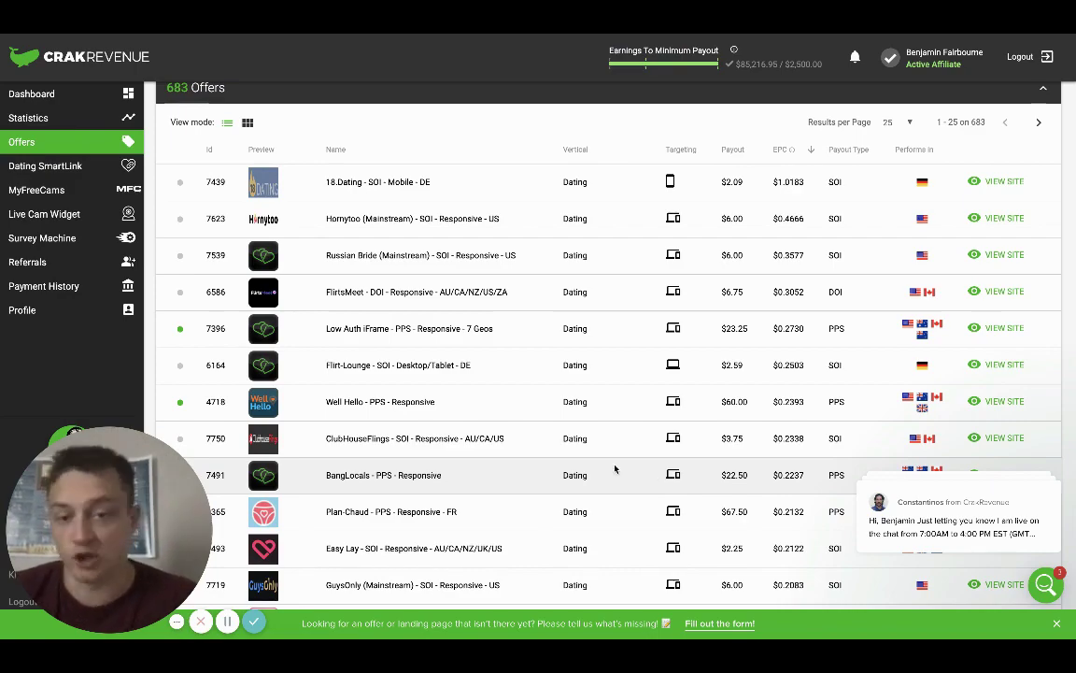
pyautogui.scroll(-3, 615, 469)
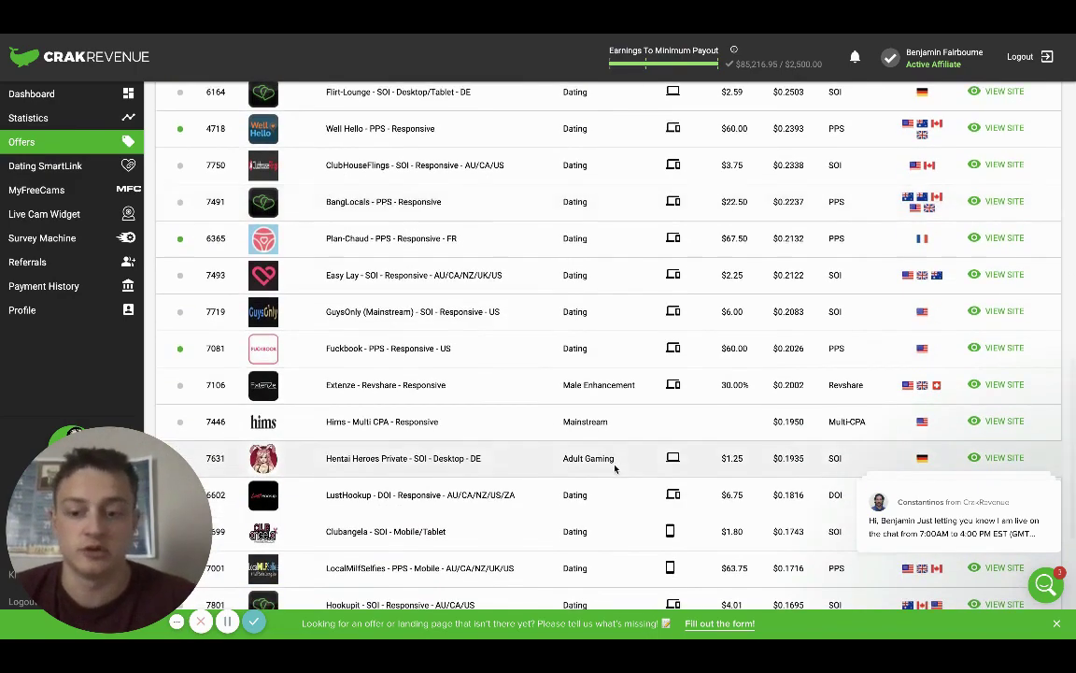
pyautogui.scroll(-3, 615, 468)
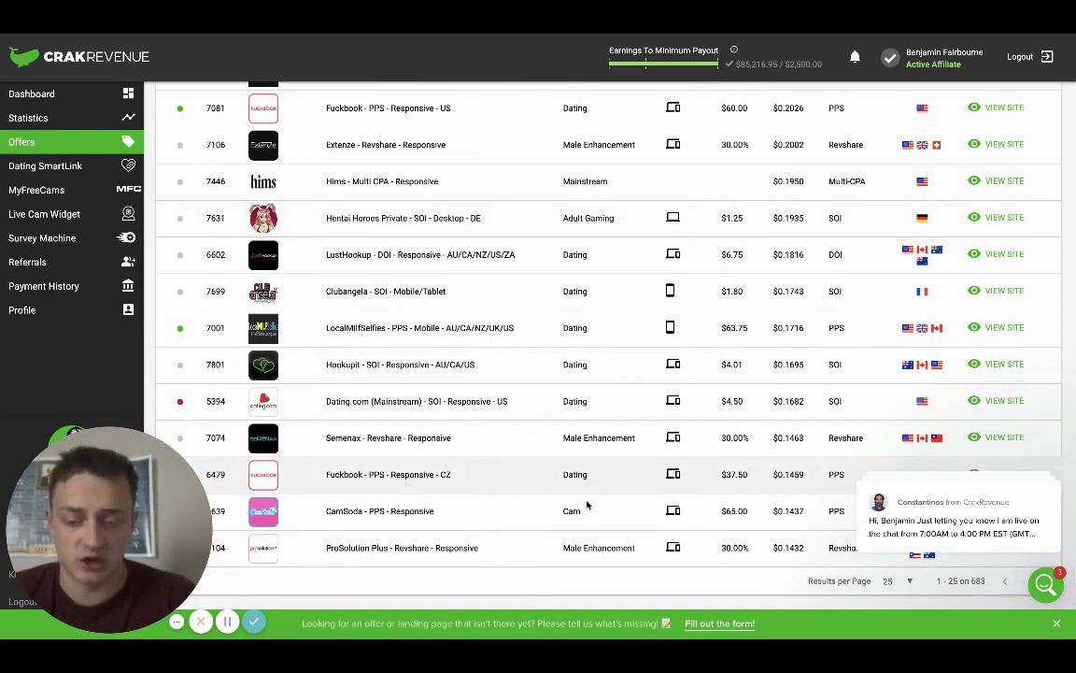
pyautogui.scroll(-1, 587, 506)
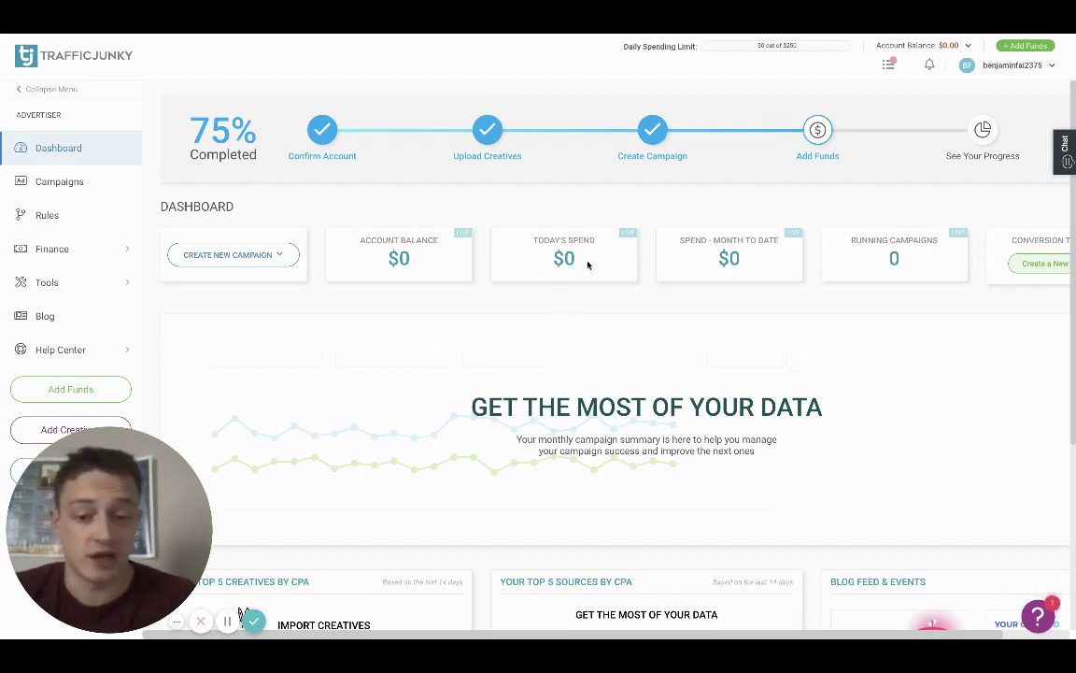
# Step: Look over the TrafficJunky advertiser dashboard, including its campaign summary, top creatives and top sources sections
pyautogui.scroll(-3, 402, 294)
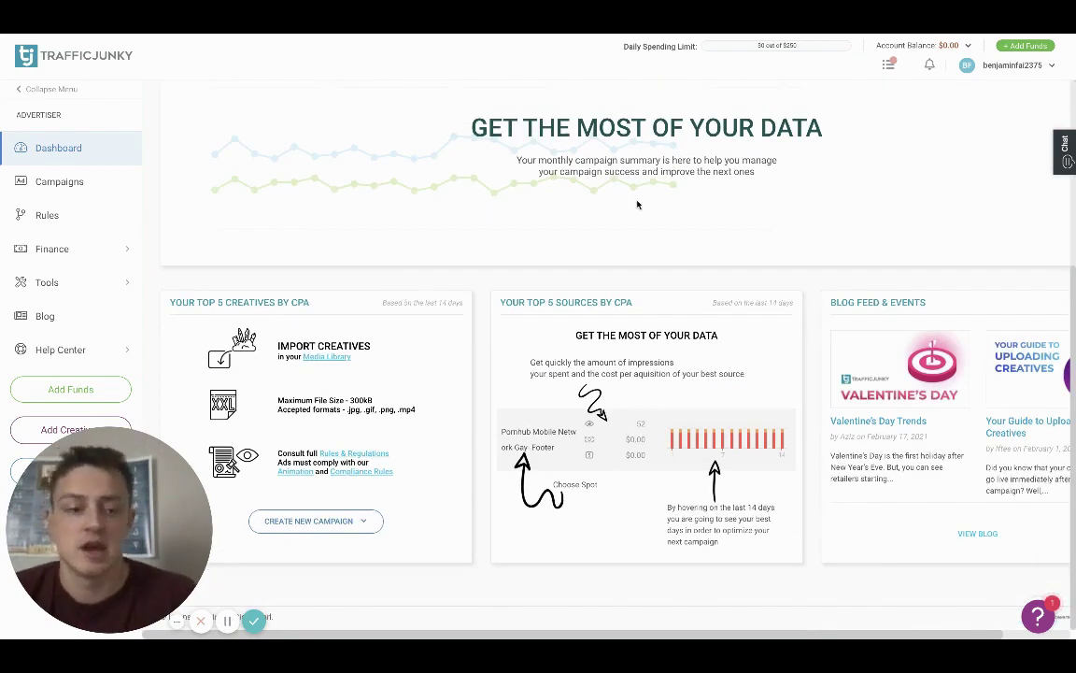
pyautogui.scroll(3, 639, 205)
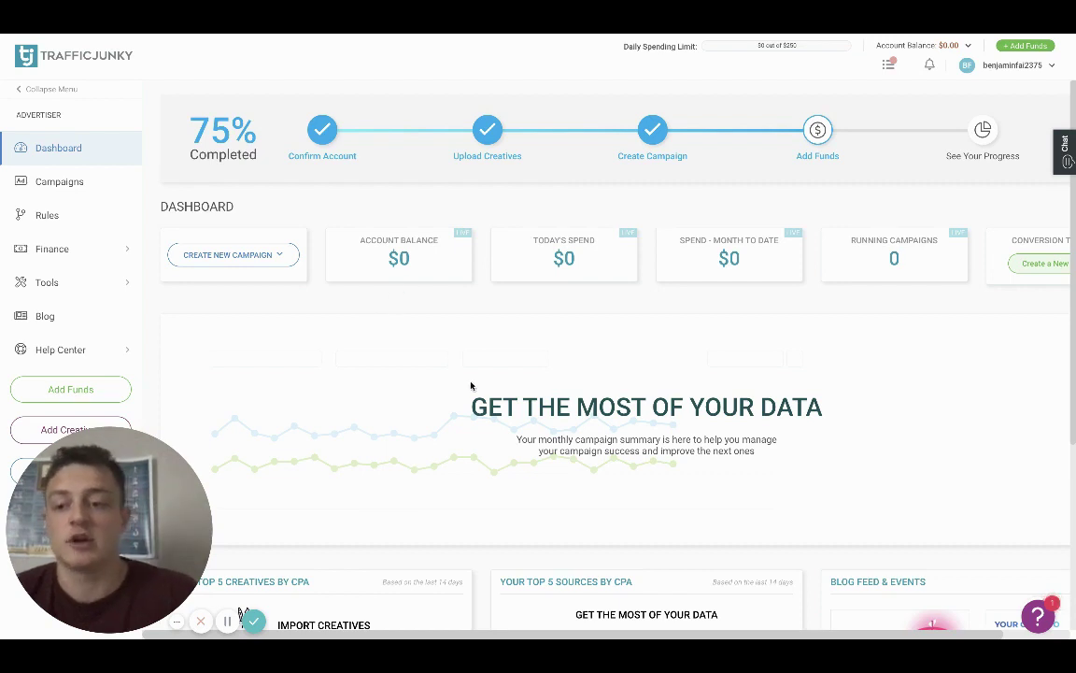
pyautogui.moveTo(115, 520); pyautogui.dragTo(987, 534)
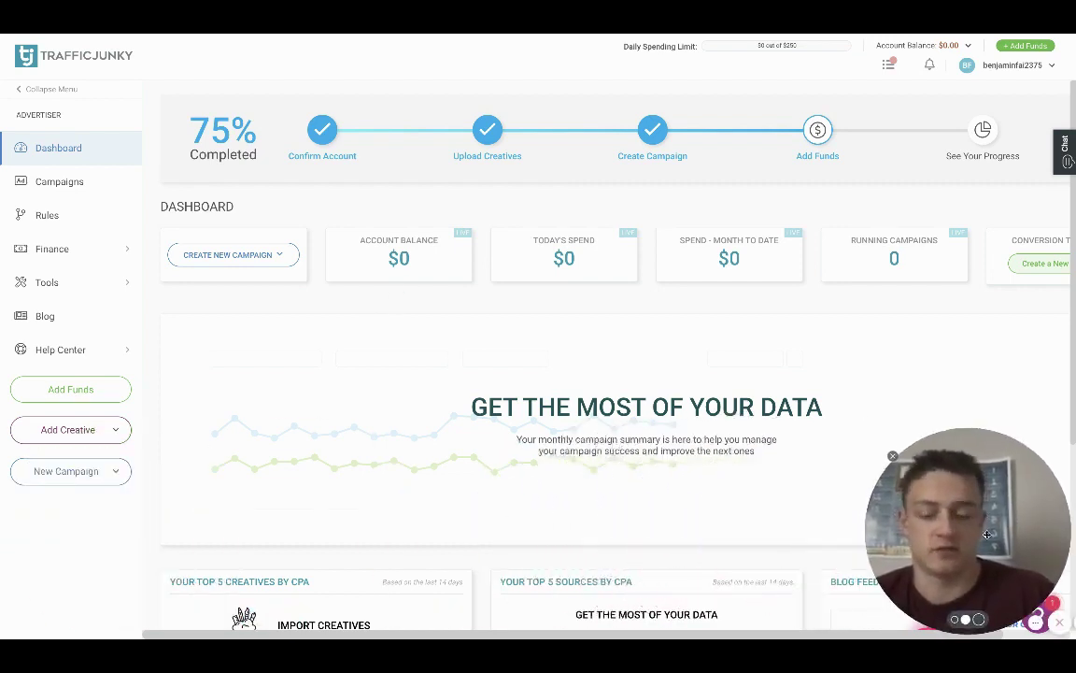
# Step: Open the page for adding funds and examine the Paxum, crypto and promo code payment options
pyautogui.click(98, 393)
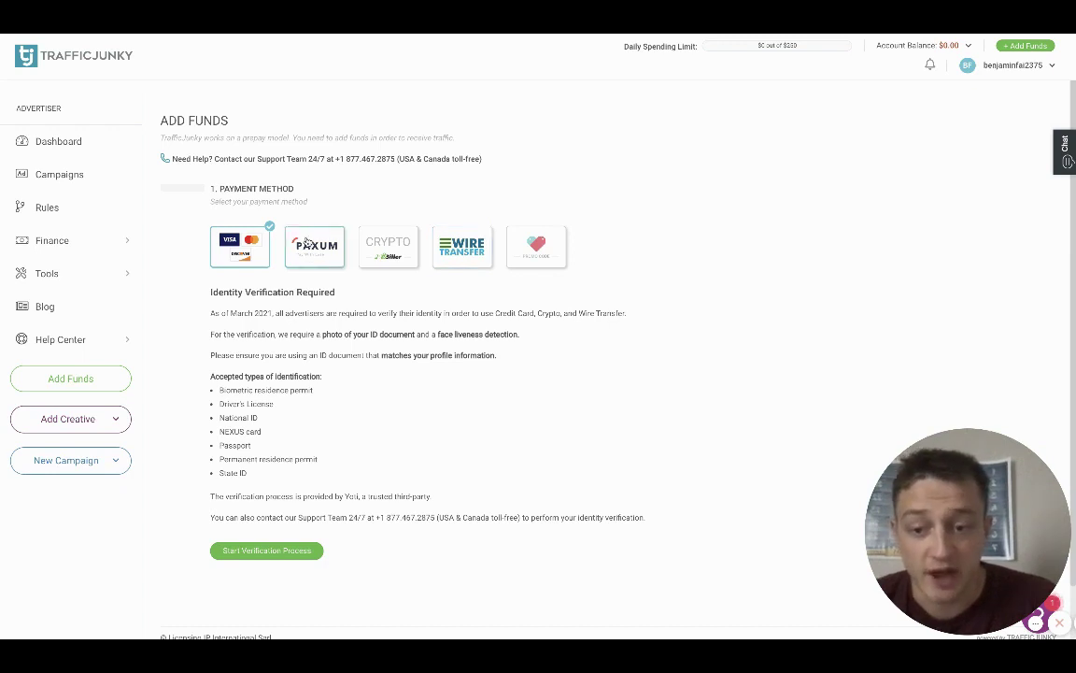
pyautogui.click(308, 243)
pyautogui.click(397, 248)
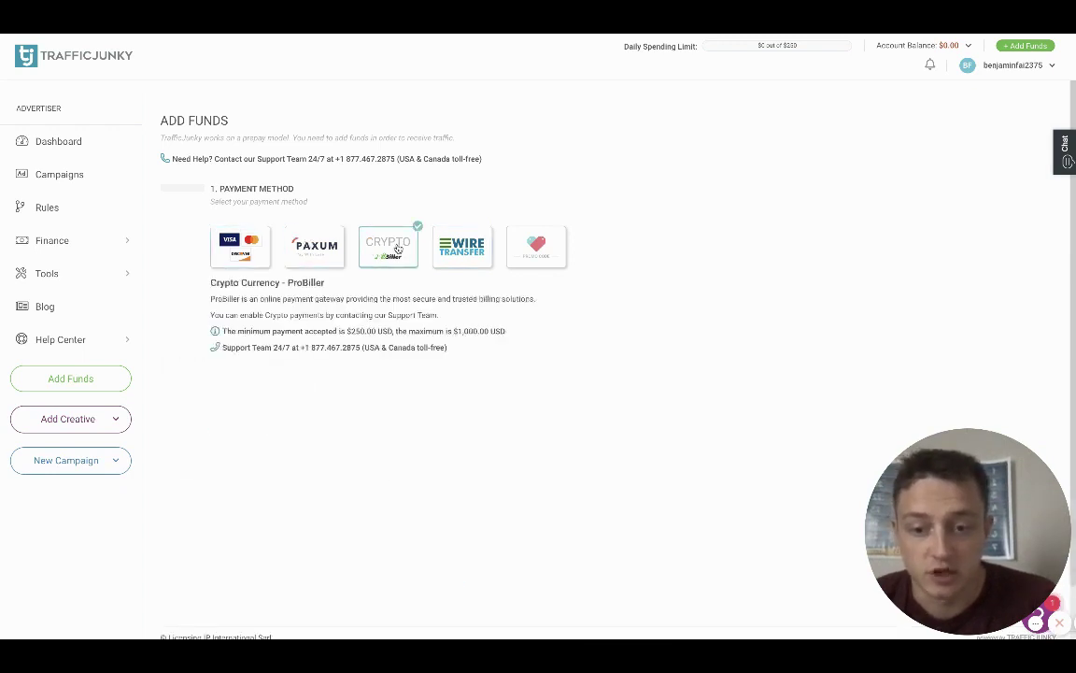
pyautogui.click(514, 234)
pyautogui.click(326, 251)
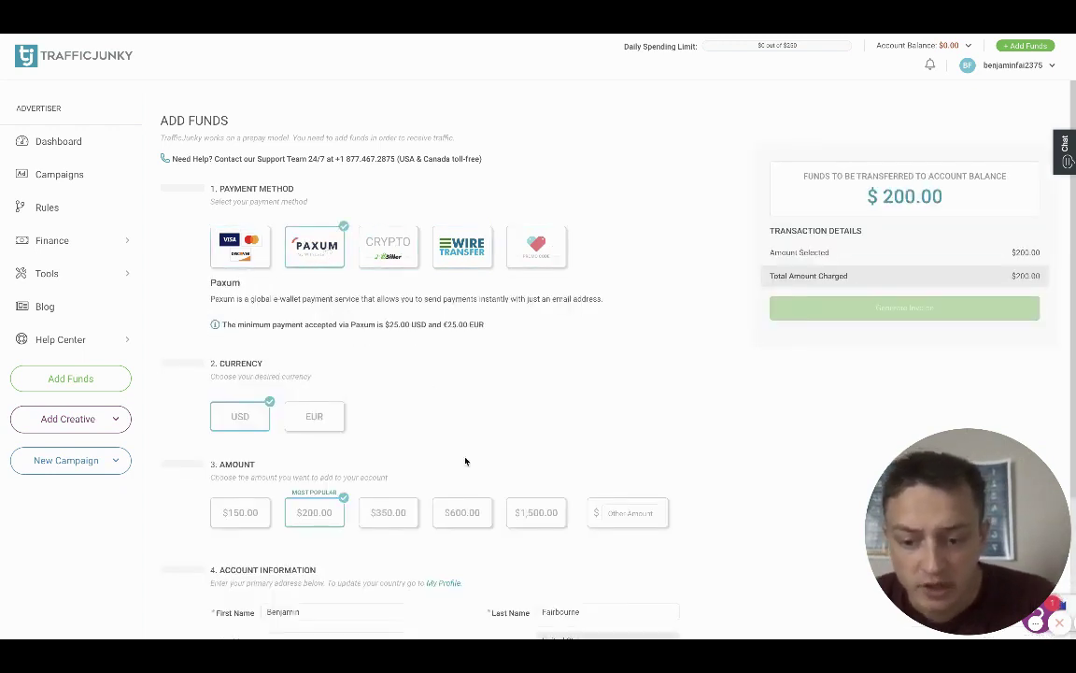
pyautogui.scroll(-2, 464, 462)
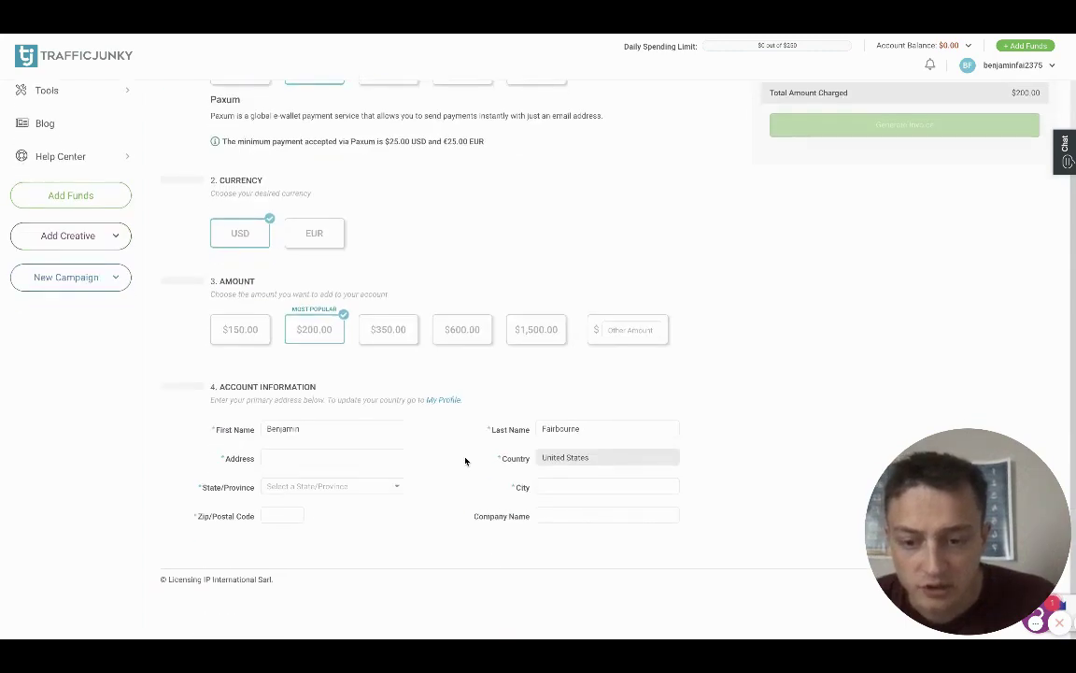
pyautogui.scroll(2, 466, 460)
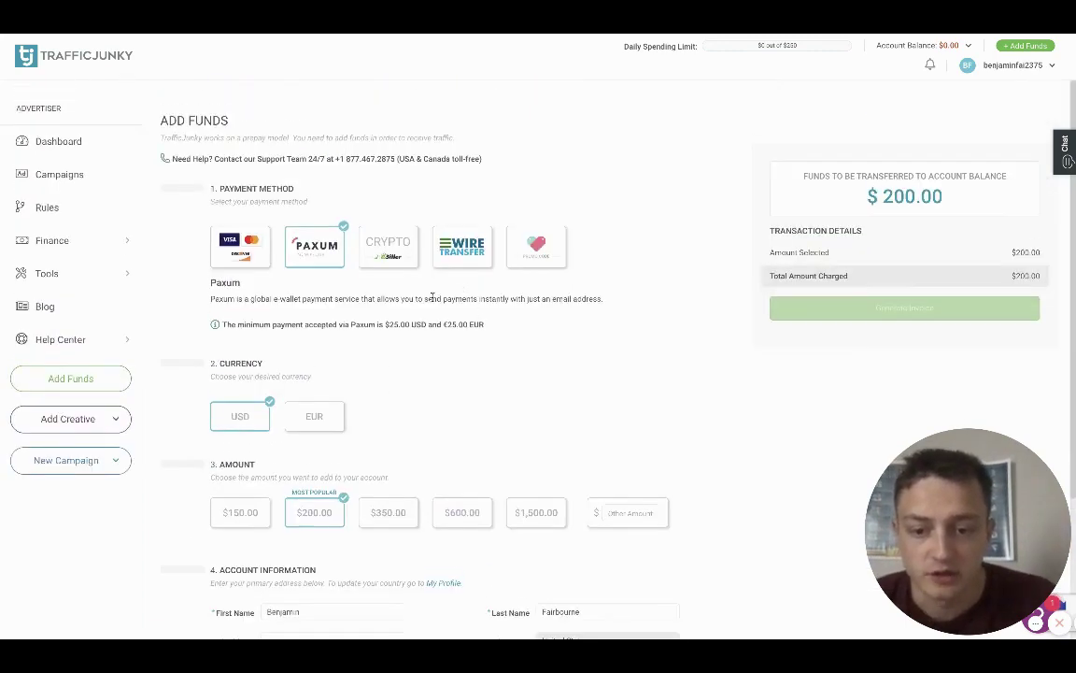
pyautogui.click(379, 241)
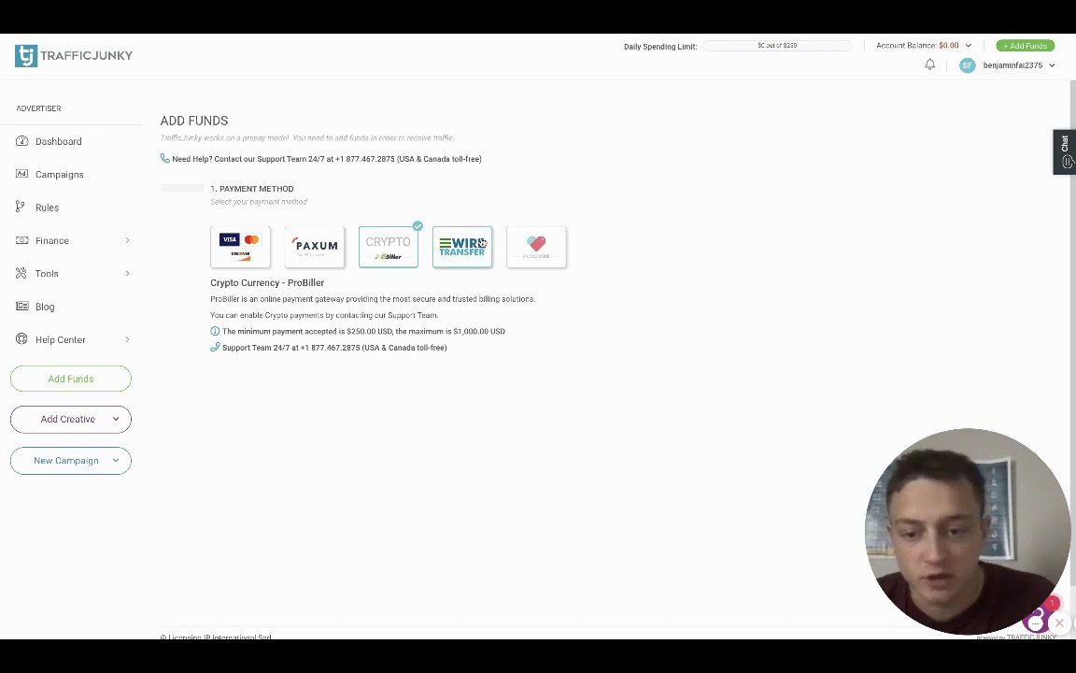
pyautogui.click(531, 244)
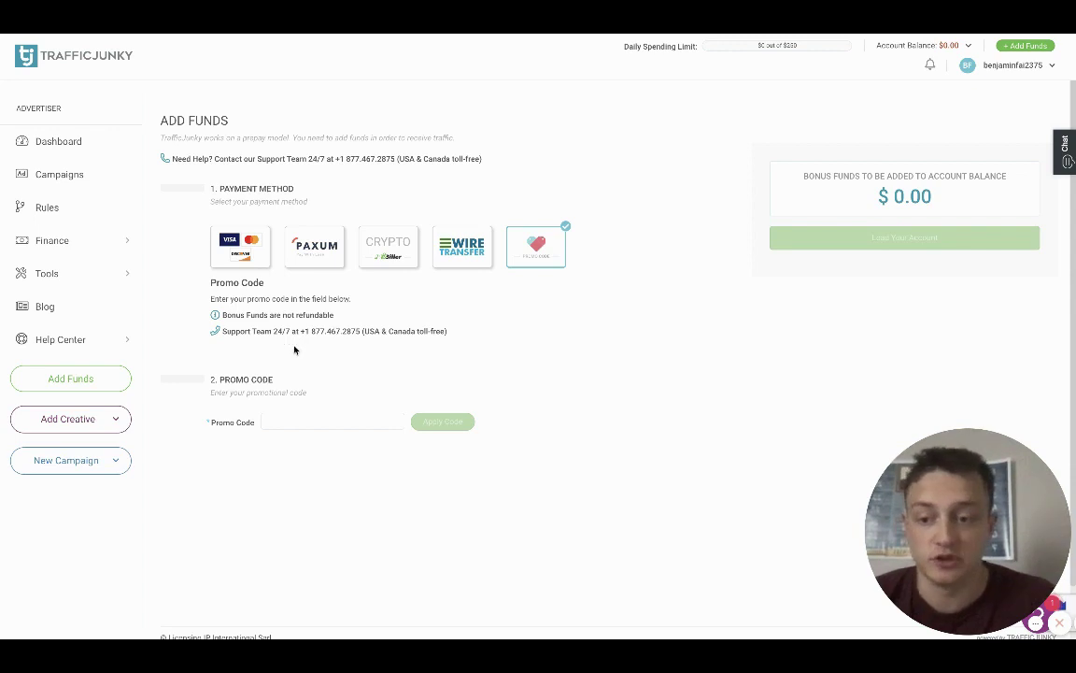
# Step: Open the static banner creatives in the media library and examine the uploaded banner
pyautogui.moveTo(131, 421)
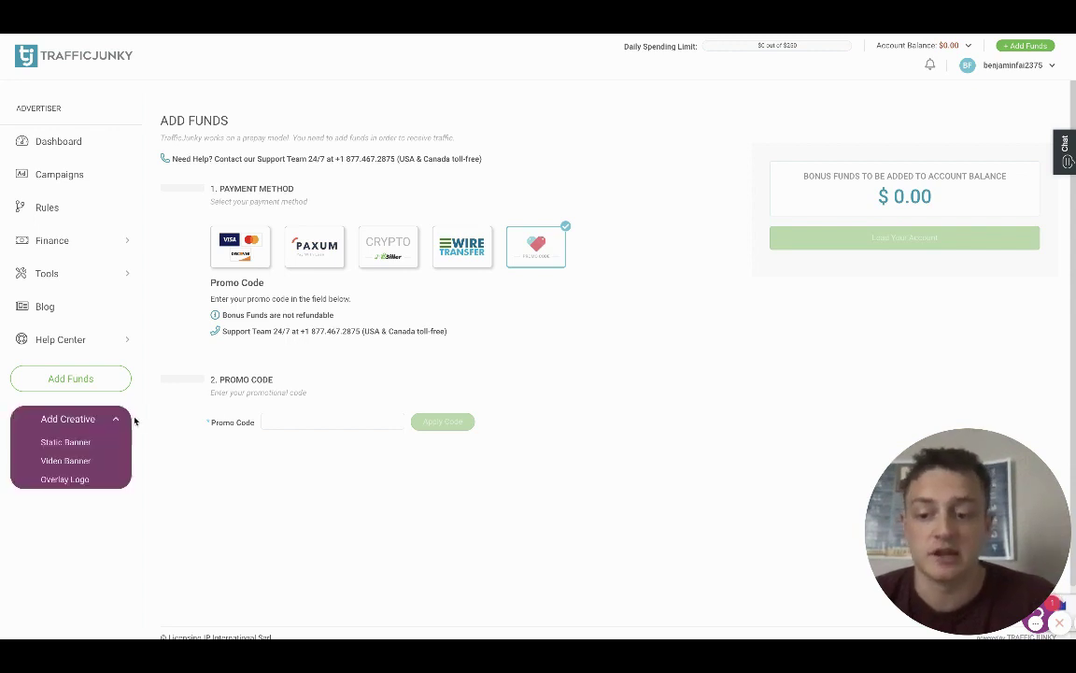
pyautogui.click(79, 446)
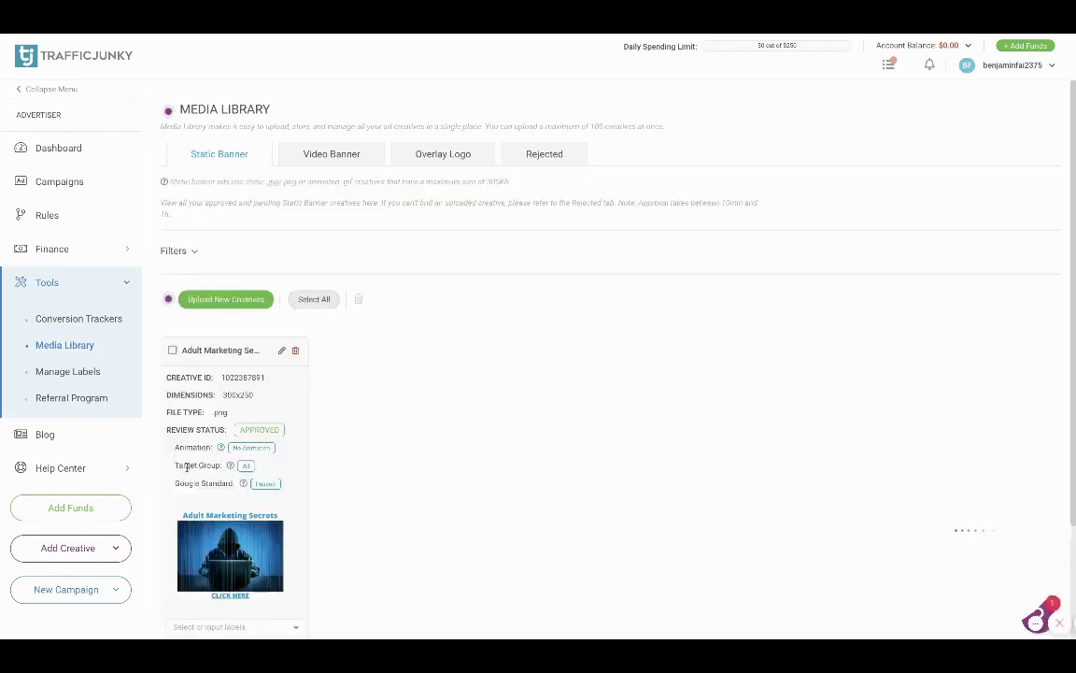
pyautogui.scroll(-3, 198, 359)
pyautogui.moveTo(220, 398)
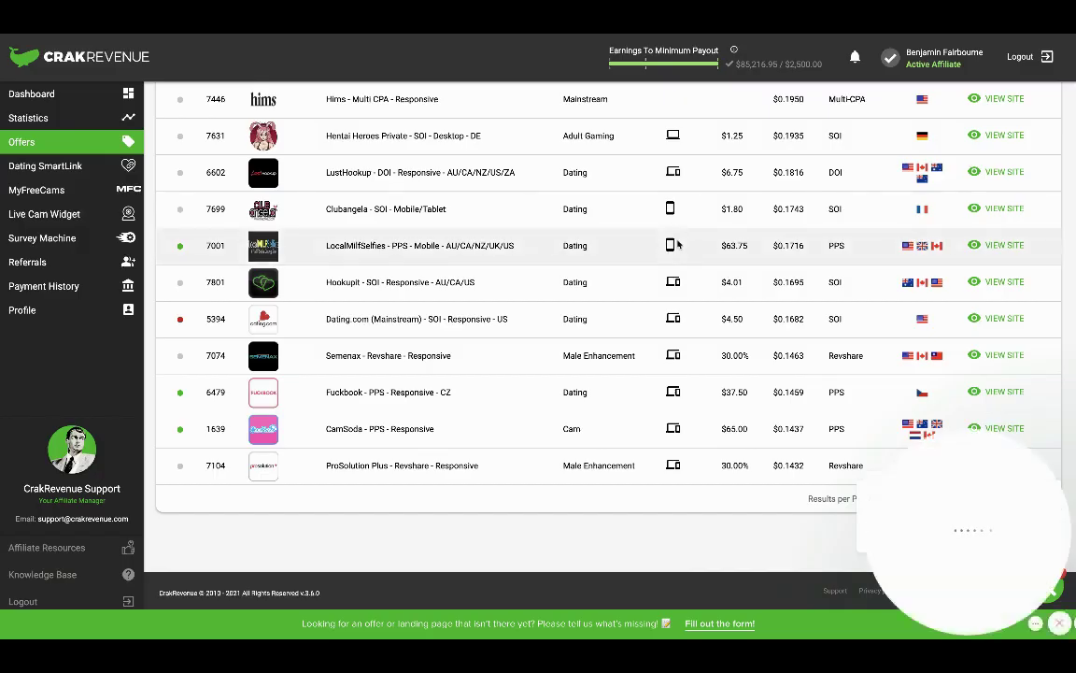
# Step: Switch back to the CrakRevenue offers list and sort the offers by payout, highest first
pyautogui.scroll(8, 626, 353)
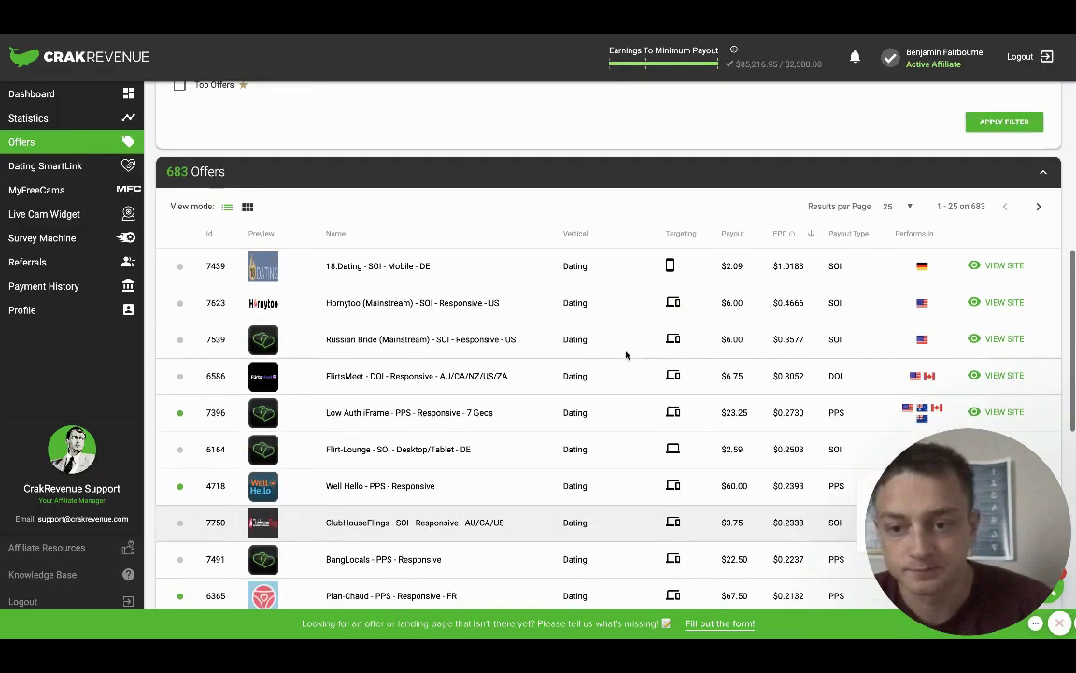
pyautogui.moveTo(922, 525); pyautogui.dragTo(70, 523)
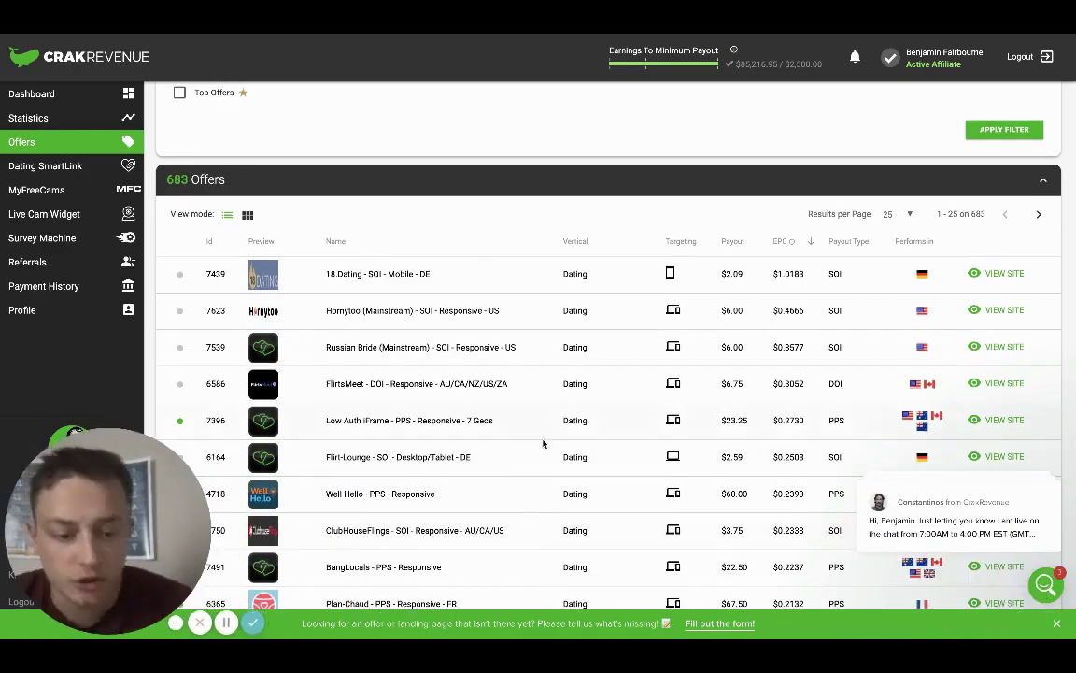
pyautogui.scroll(-6, 607, 414)
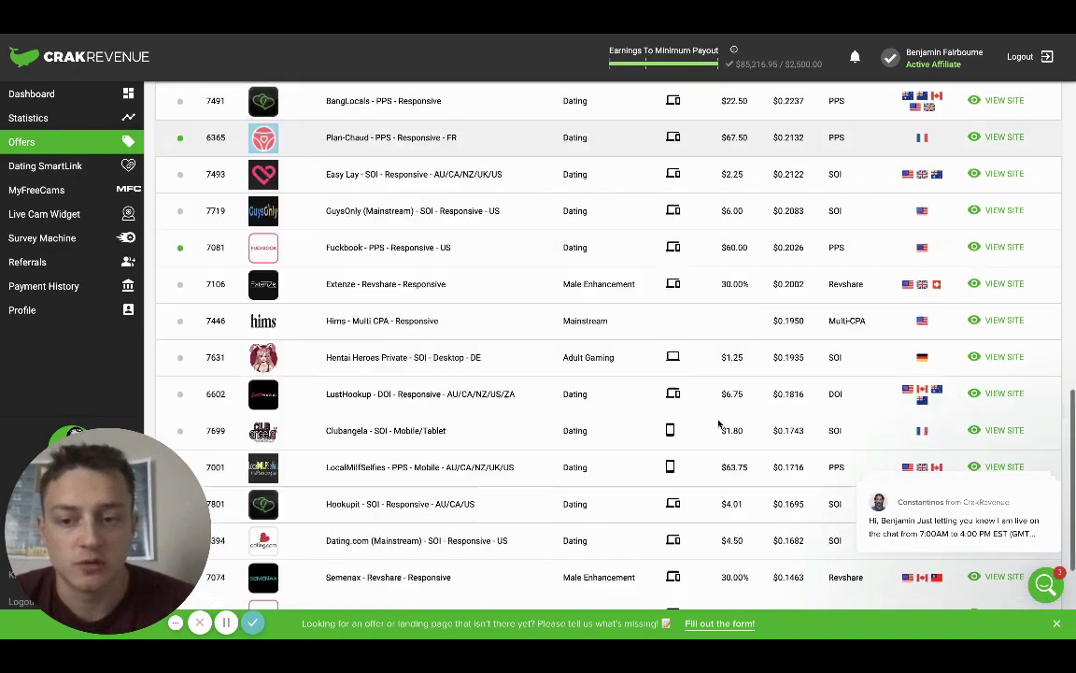
pyautogui.scroll(3, 724, 421)
pyautogui.scroll(10, 719, 423)
pyautogui.scroll(-5, 848, 322)
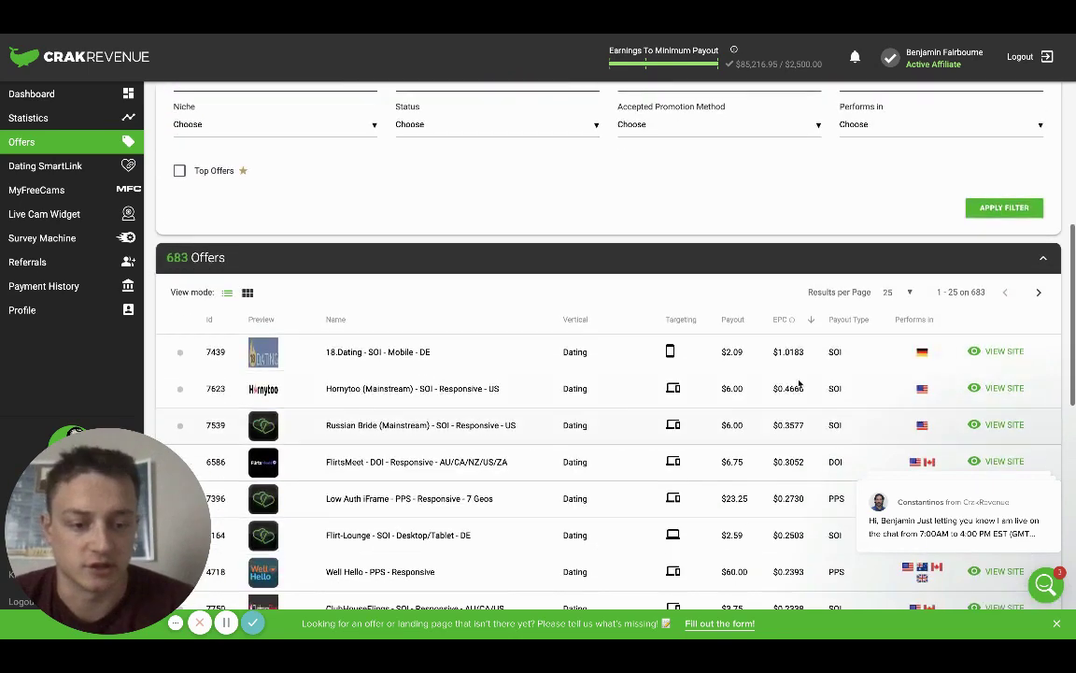
pyautogui.click(732, 321)
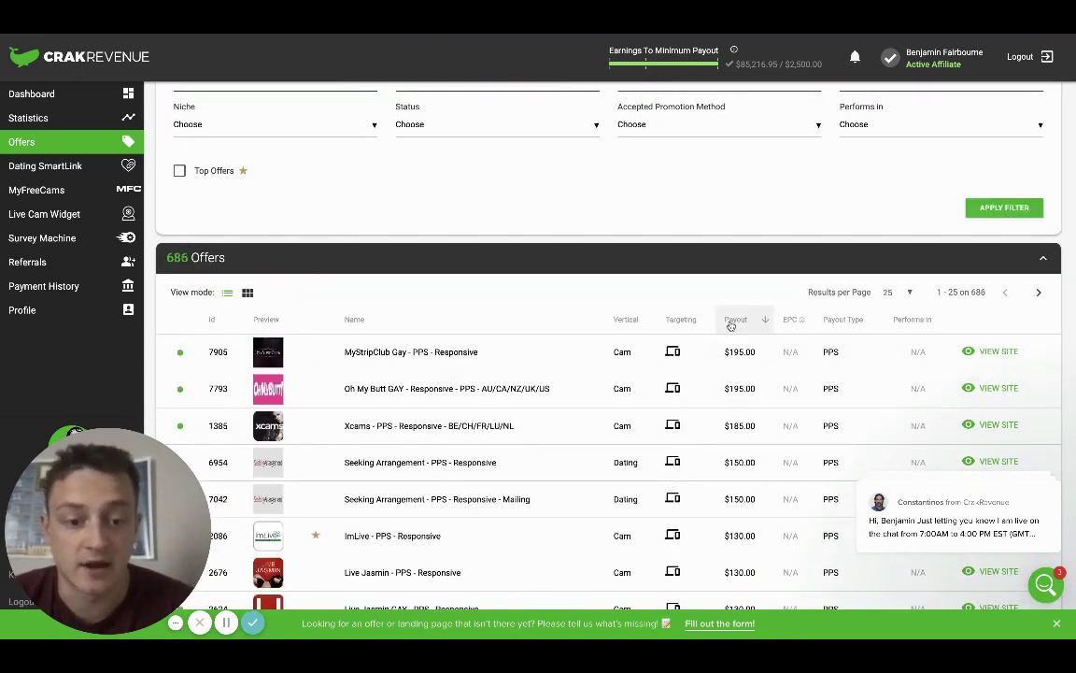
# Step: Filter the offers to the Dating vertical
pyautogui.scroll(-2, 801, 428)
pyautogui.scroll(5, 801, 430)
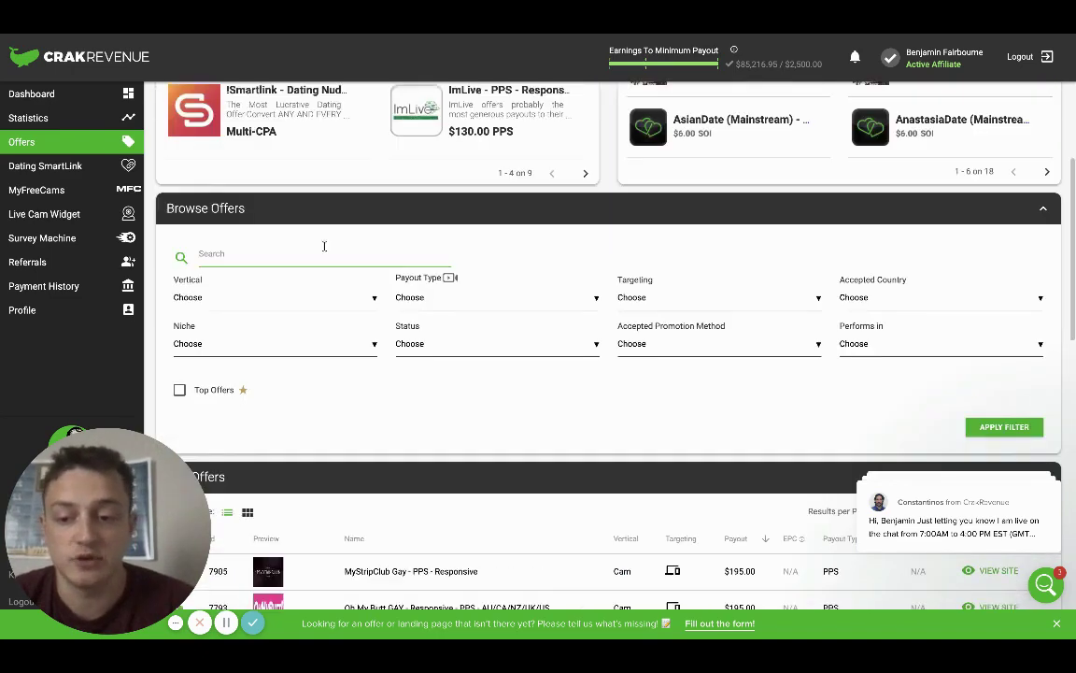
pyautogui.click(258, 299)
pyautogui.scroll(-5, 272, 346)
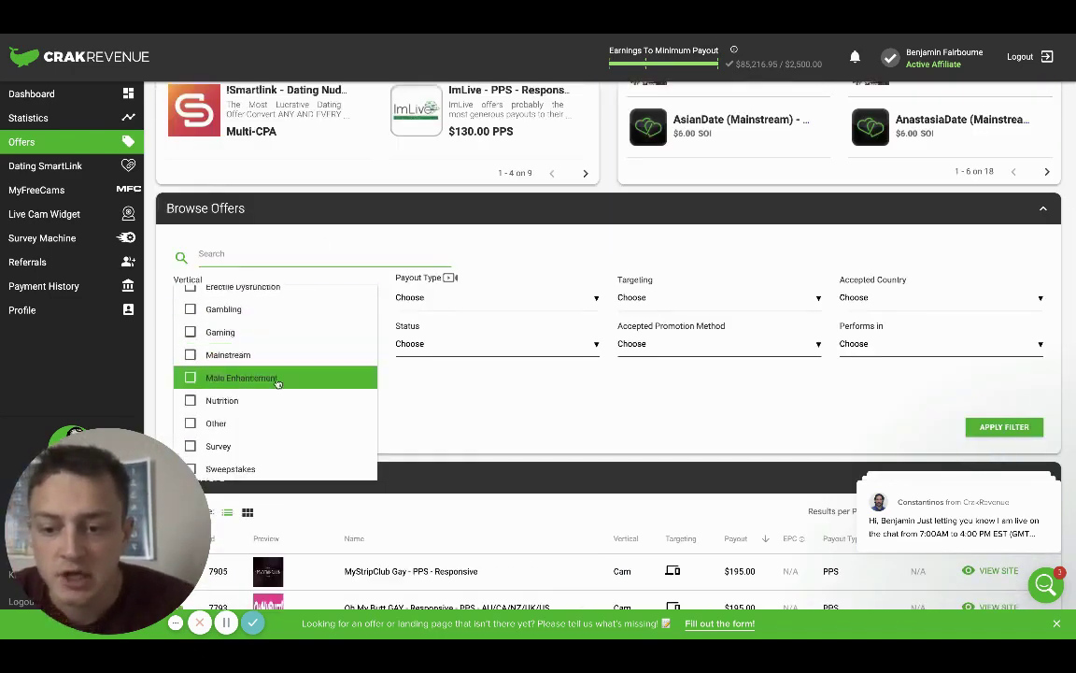
pyautogui.scroll(3, 258, 449)
pyautogui.scroll(1, 257, 444)
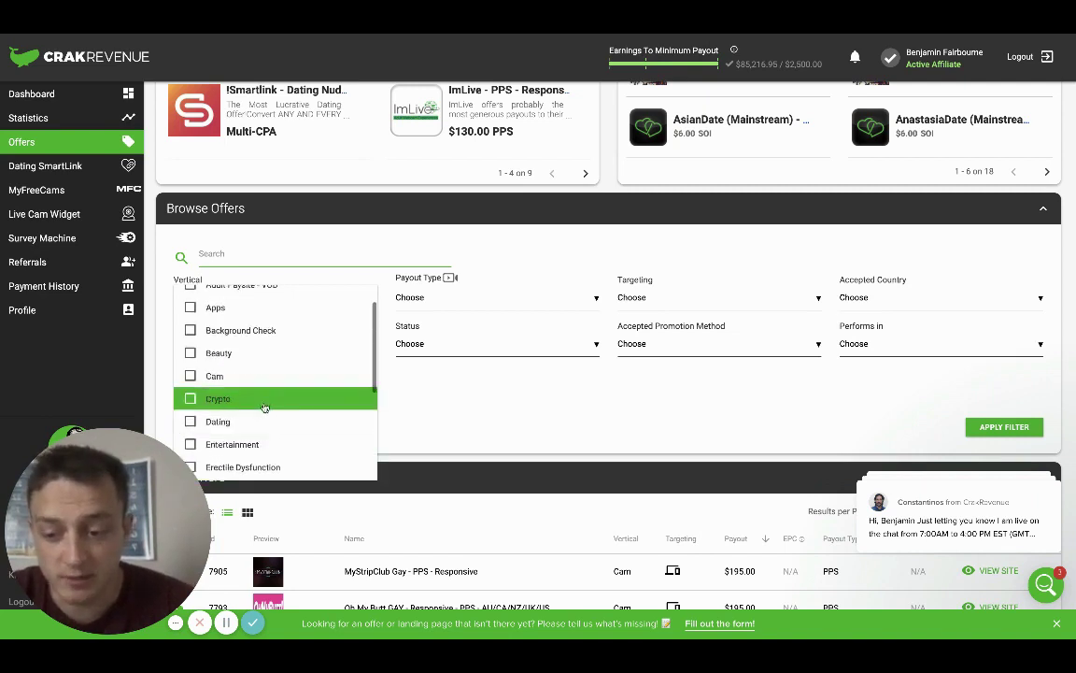
pyautogui.click(266, 422)
pyautogui.click(443, 417)
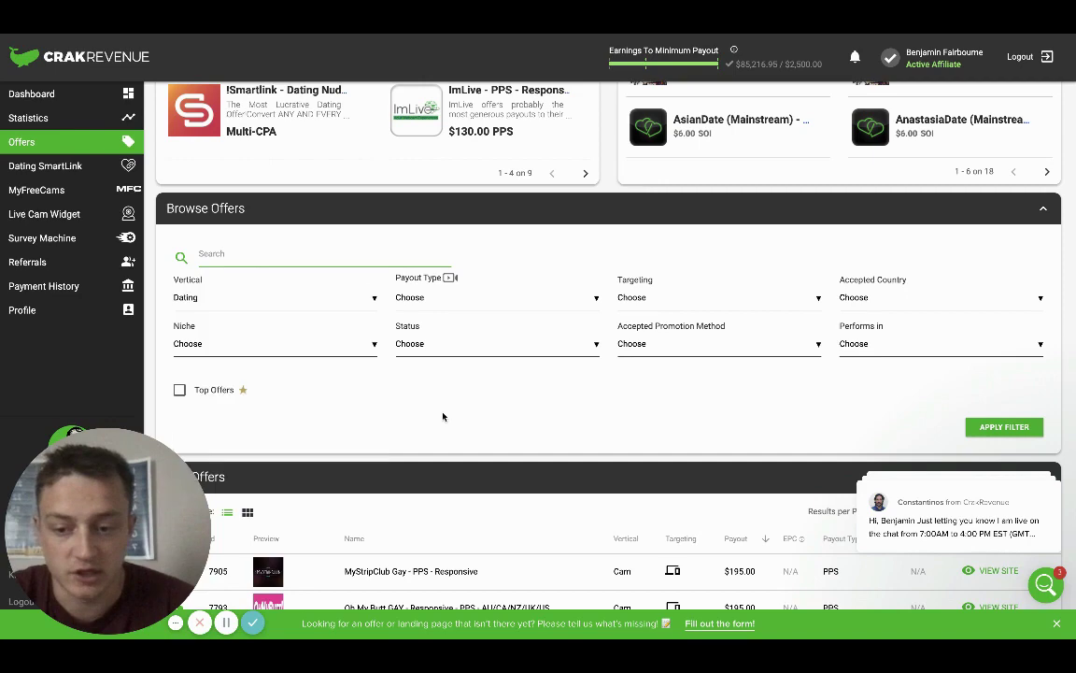
pyautogui.click(1004, 426)
# Step: Open the details of the "Seeking Arrangement - PPS - Responsive" offer from the filtered list
pyautogui.scroll(-3, 505, 463)
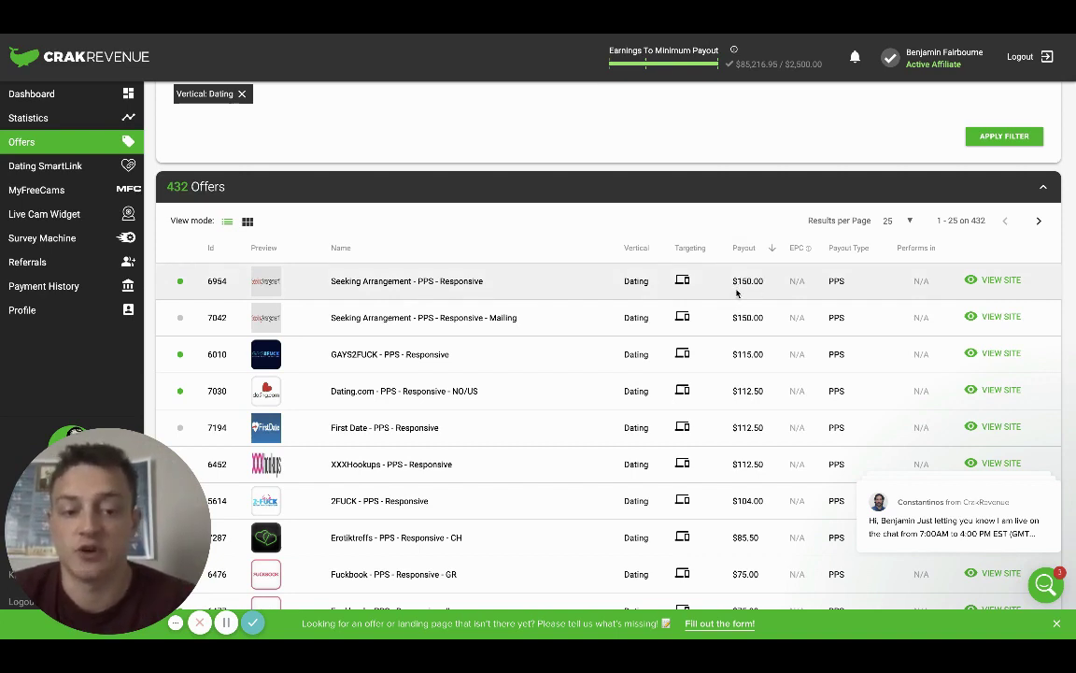
pyautogui.rightClick(377, 283)
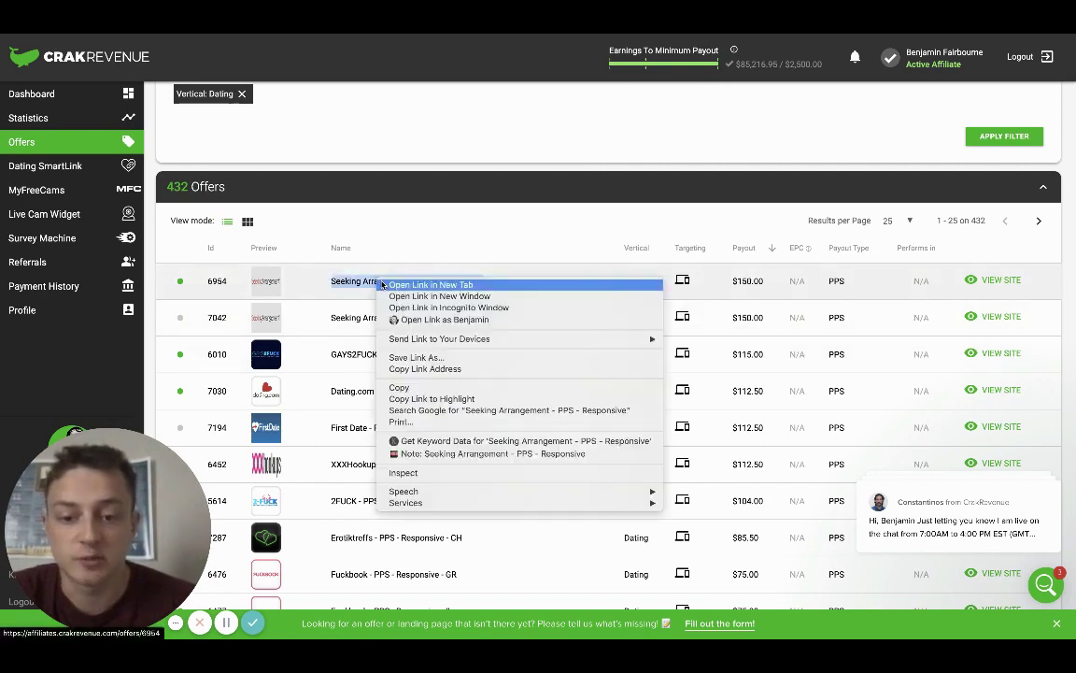
pyautogui.press('Escape')
pyautogui.click(377, 281)
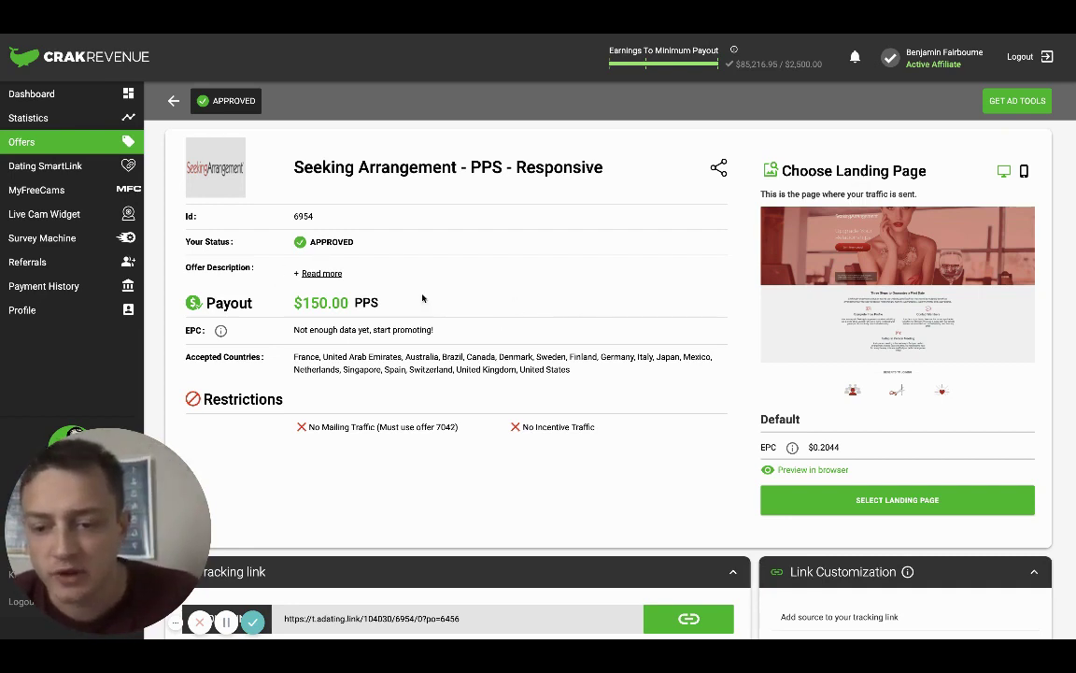
# Step: Show the offer's banner ad tools and check the available size and format options
pyautogui.scroll(-4, 425, 302)
pyautogui.scroll(-2, 419, 323)
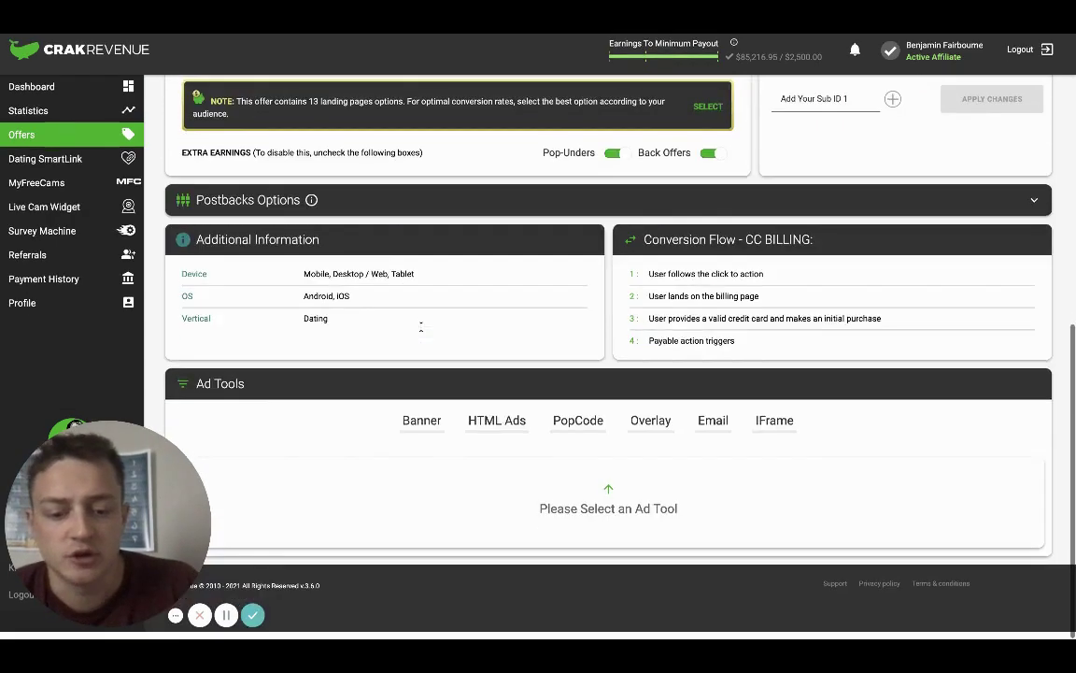
pyautogui.click(421, 431)
pyautogui.scroll(-1, 512, 433)
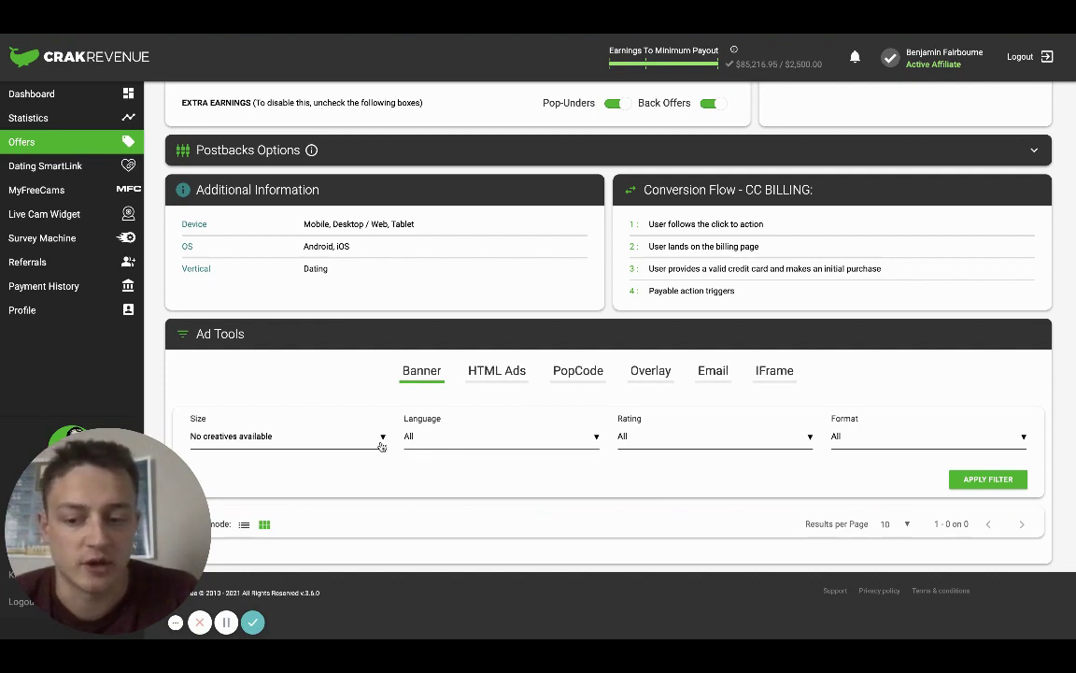
pyautogui.click(284, 436)
pyautogui.click(322, 384)
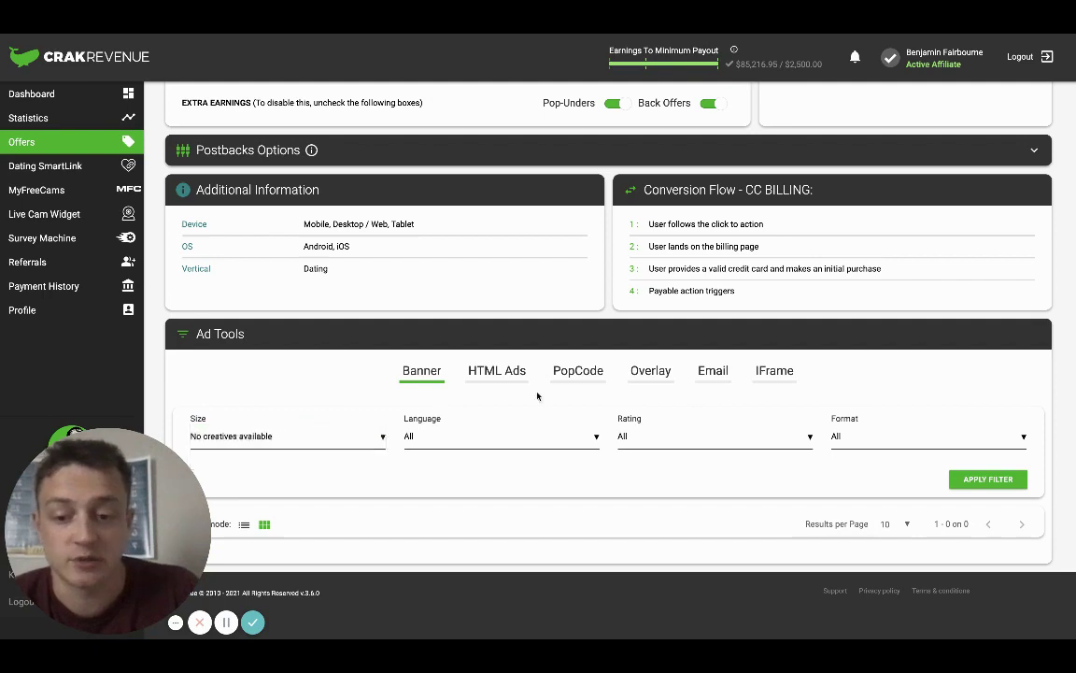
pyautogui.click(894, 443)
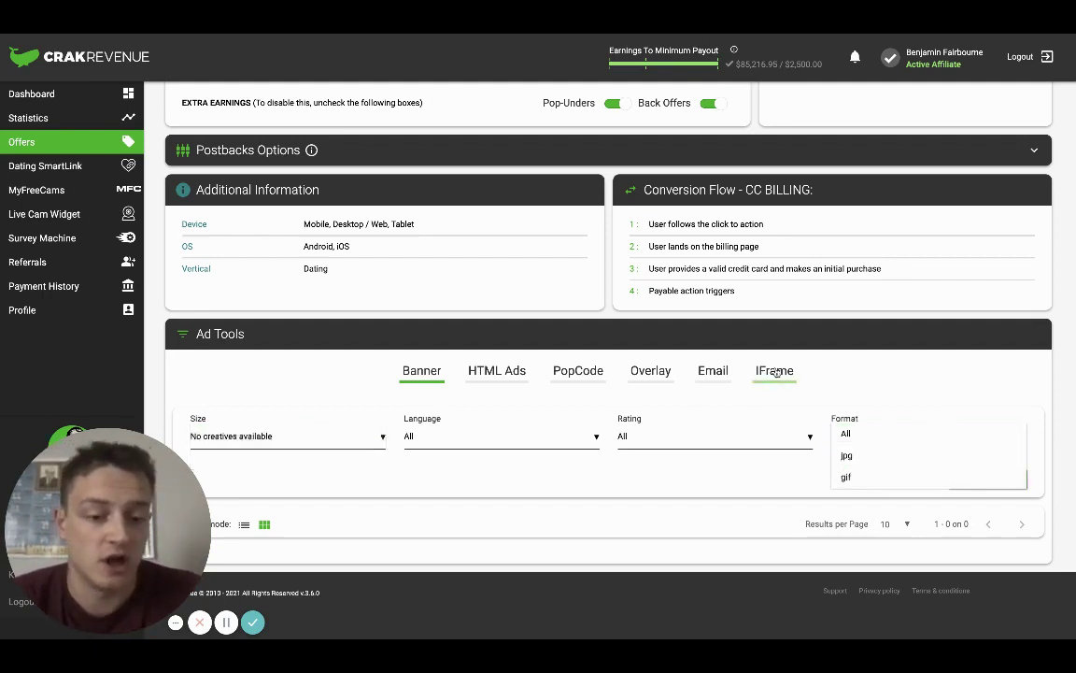
# Step: Review the Seeking Arrangement offer's payout, accepted countries, restrictions, tracking link and ad tools
pyautogui.click(322, 370)
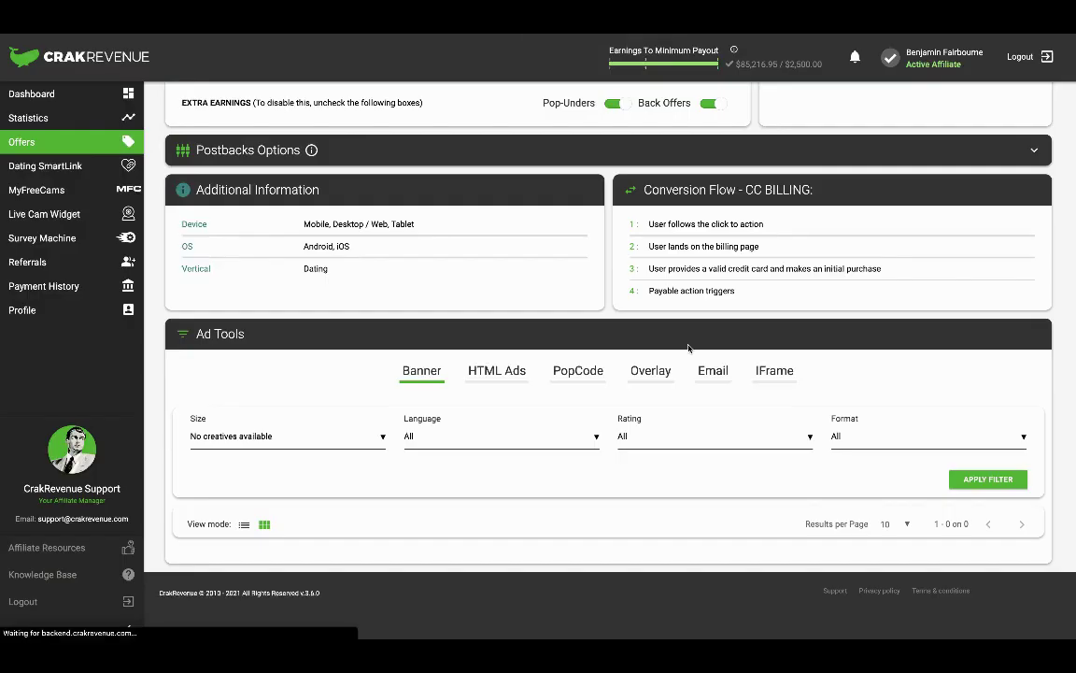
pyautogui.scroll(1, 654, 373)
pyautogui.scroll(3, 676, 373)
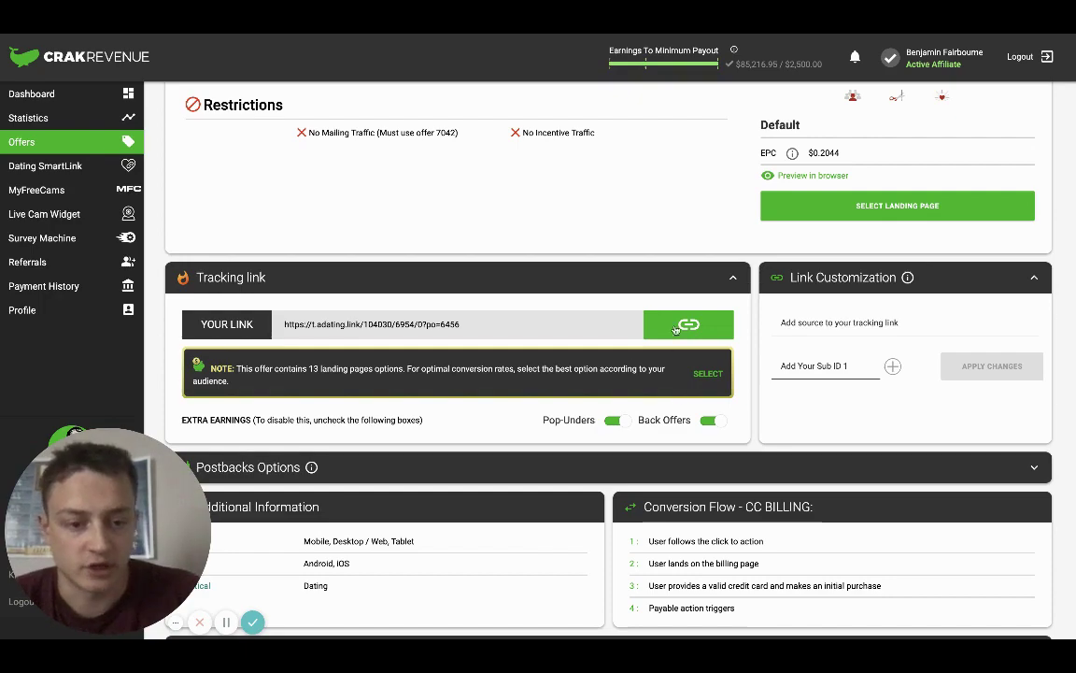
pyautogui.scroll(3, 676, 327)
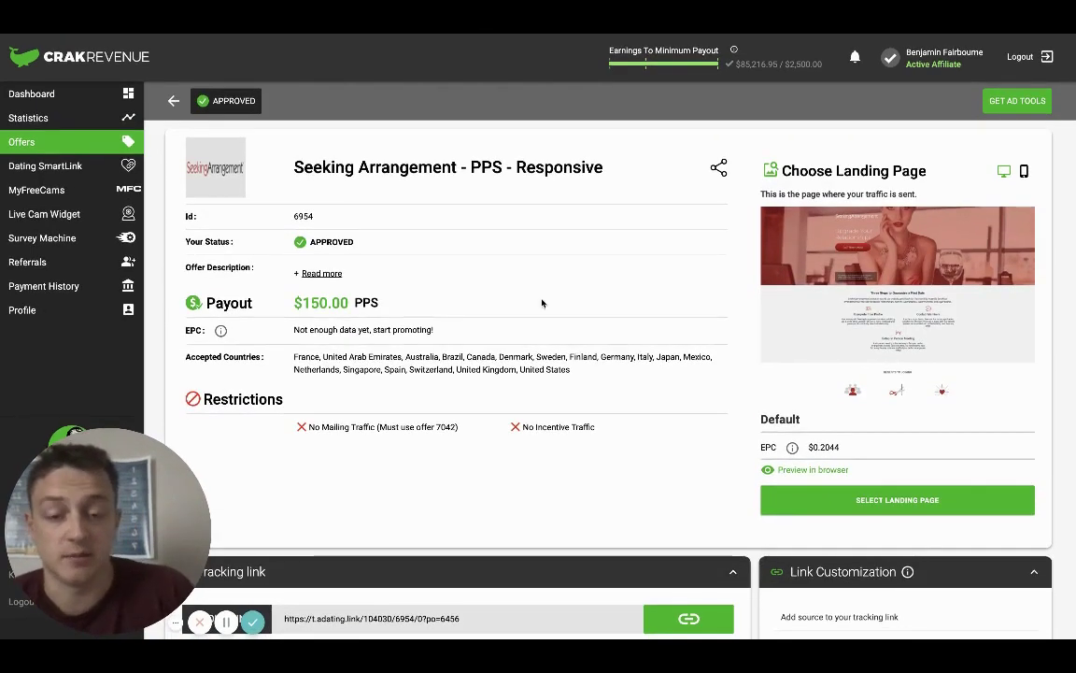
pyautogui.scroll(-6, 542, 303)
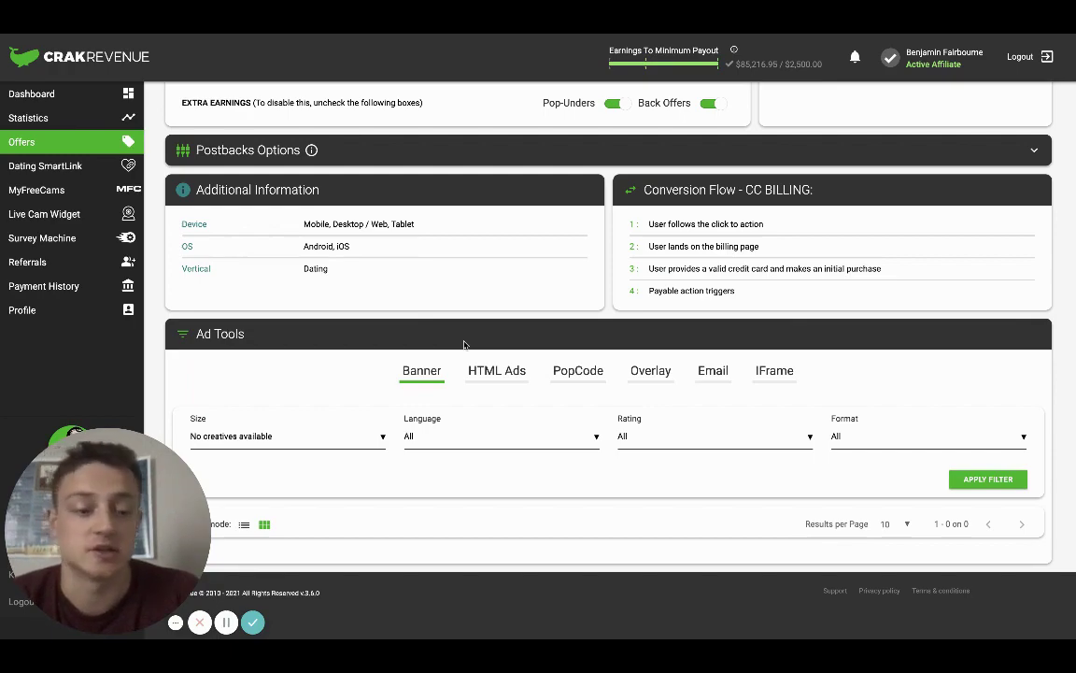
pyautogui.scroll(6, 464, 344)
pyautogui.scroll(2, 464, 345)
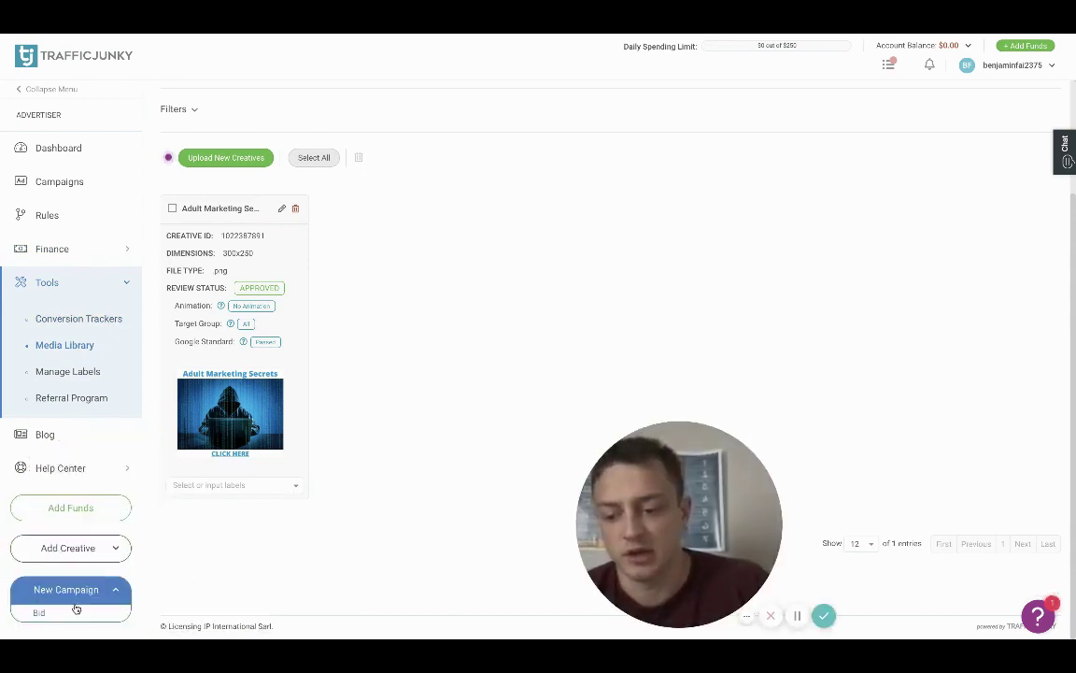
# Step: Switch to TrafficJunky, start a new bid campaign and name it "rggdgdfgdfgdfgdfgfgfdg"
pyautogui.click(75, 610)
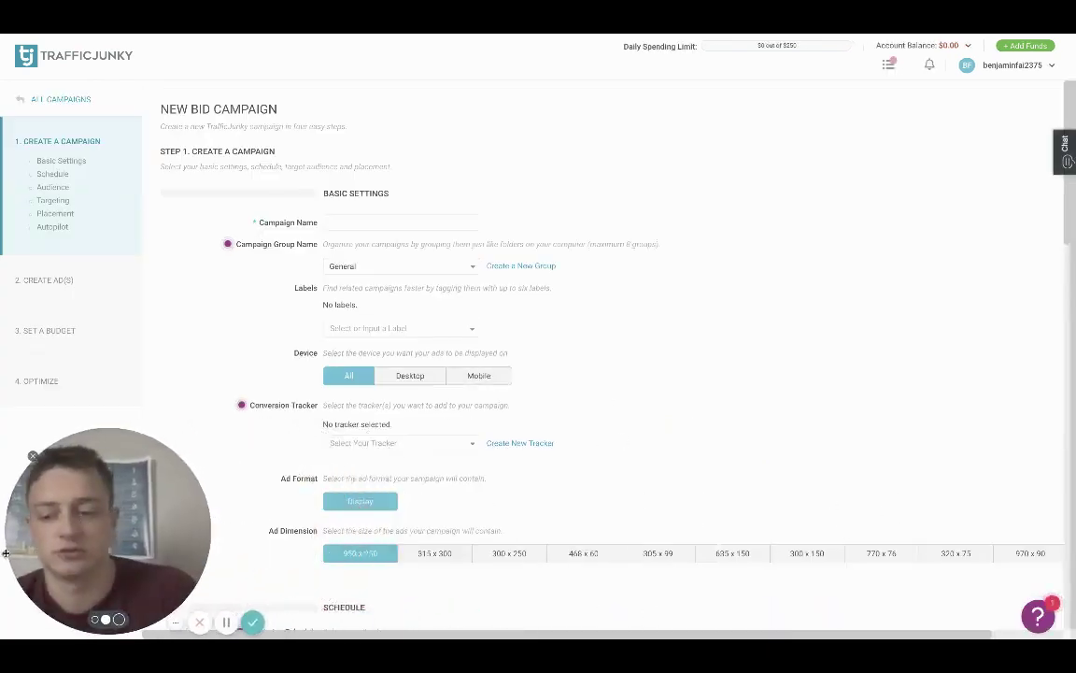
pyautogui.click(381, 220)
pyautogui.write('rgjdgdfgdfgdsdfgfgrdg')
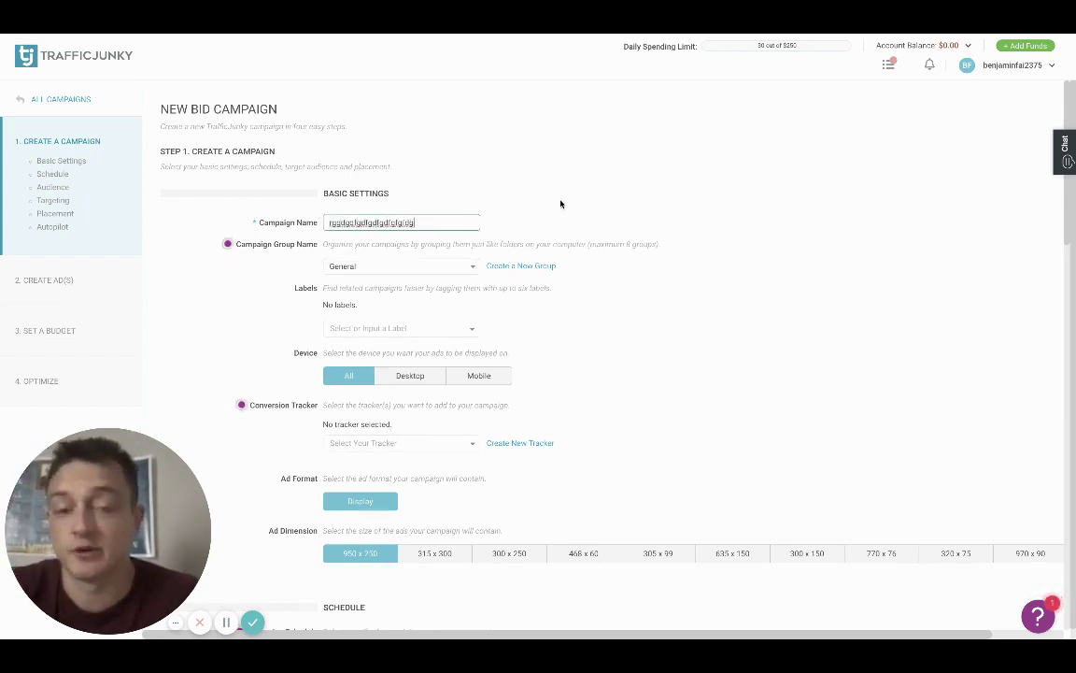
# Step: Set the campaign's device to Desktop in the basic settings
pyautogui.scroll(-2, 560, 204)
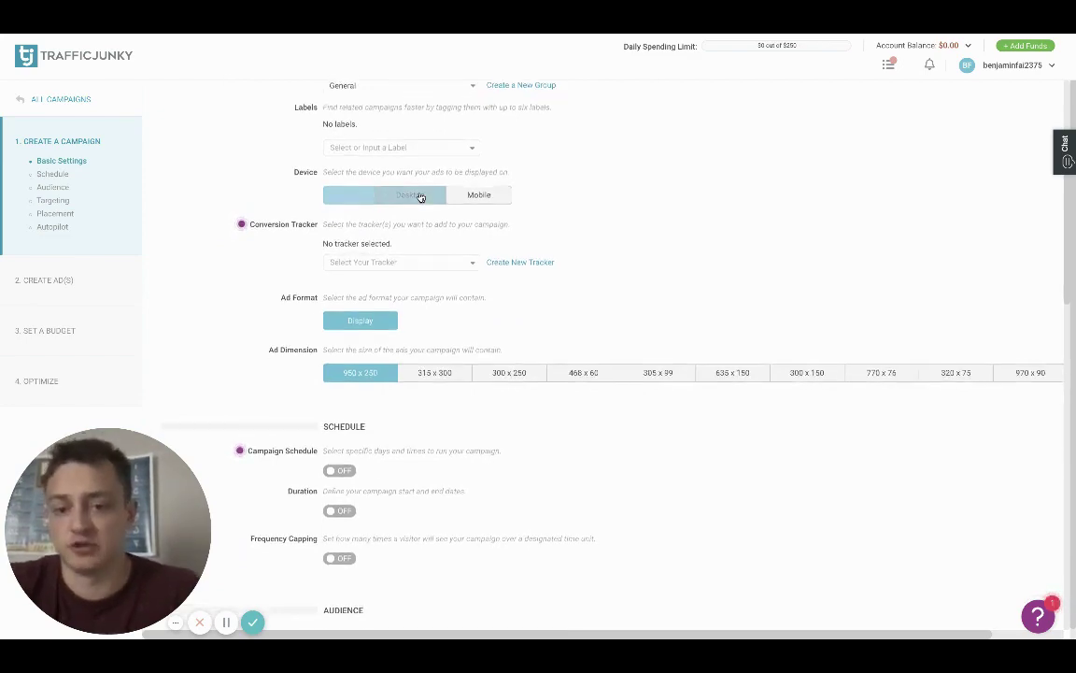
pyautogui.click(420, 197)
pyautogui.scroll(2, 610, 241)
# Step: Choose 300 x 250 as the campaign's ad dimension after trying 300 x 150
pyautogui.scroll(-3, 609, 241)
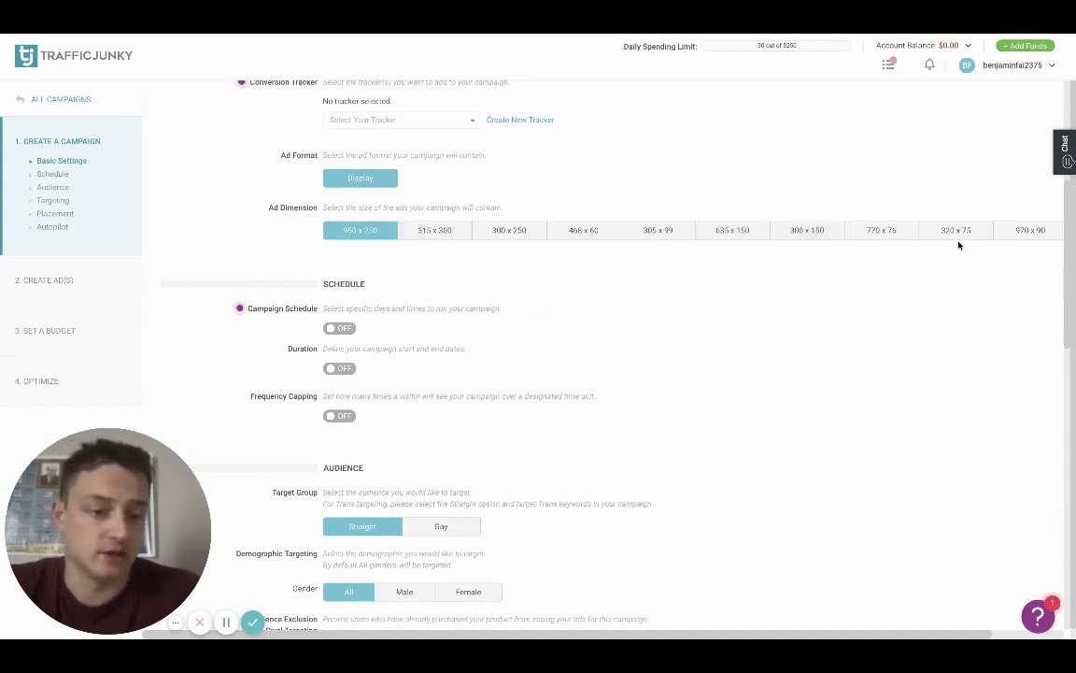
pyautogui.hscroll(2, 995, 247)
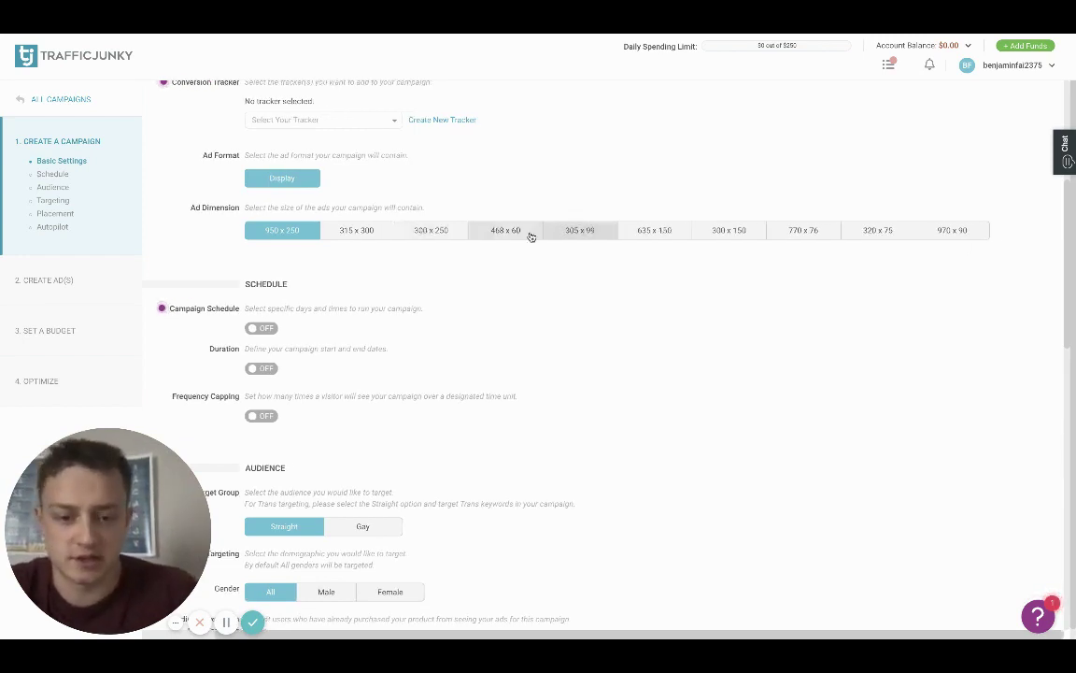
pyautogui.click(739, 229)
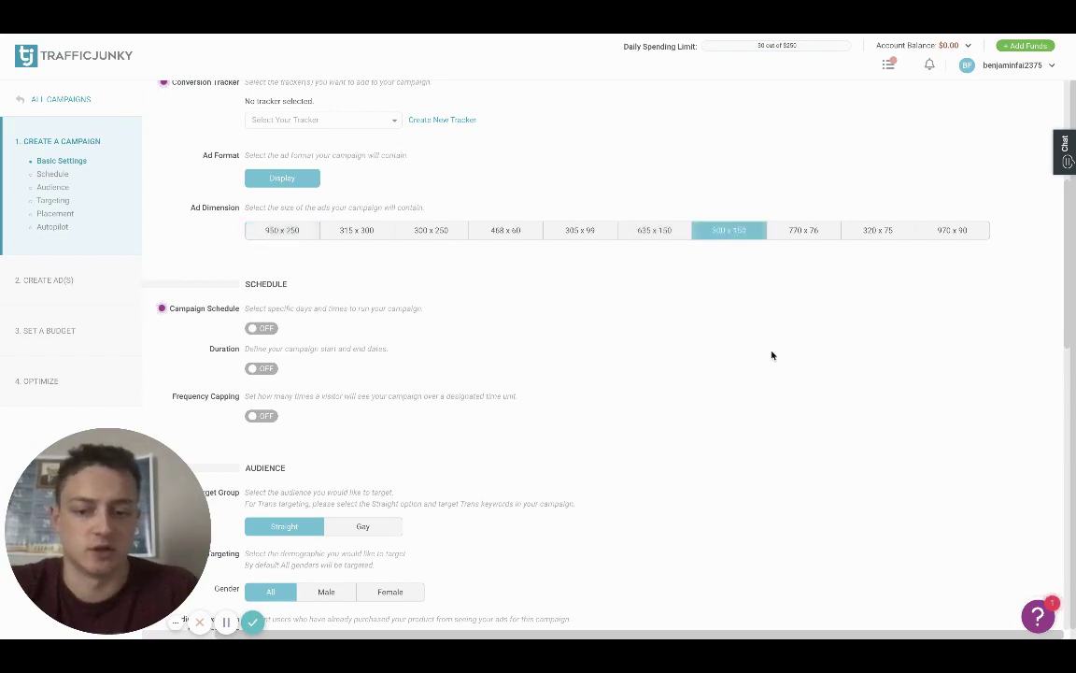
pyautogui.scroll(-2, 771, 353)
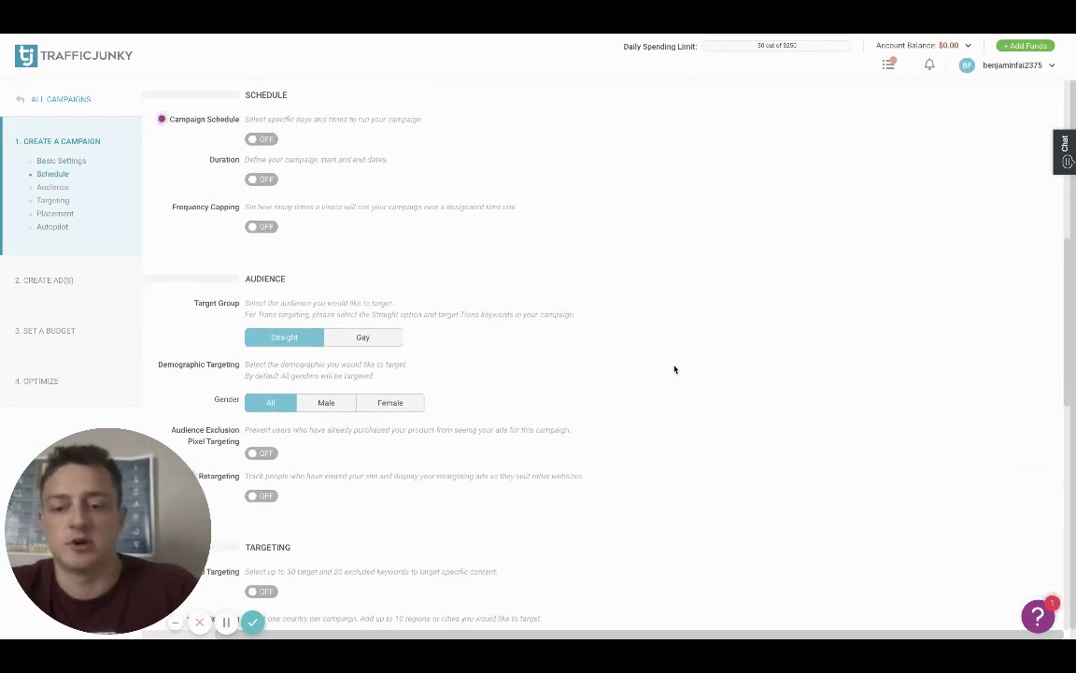
pyautogui.scroll(2, 675, 369)
pyautogui.click(431, 306)
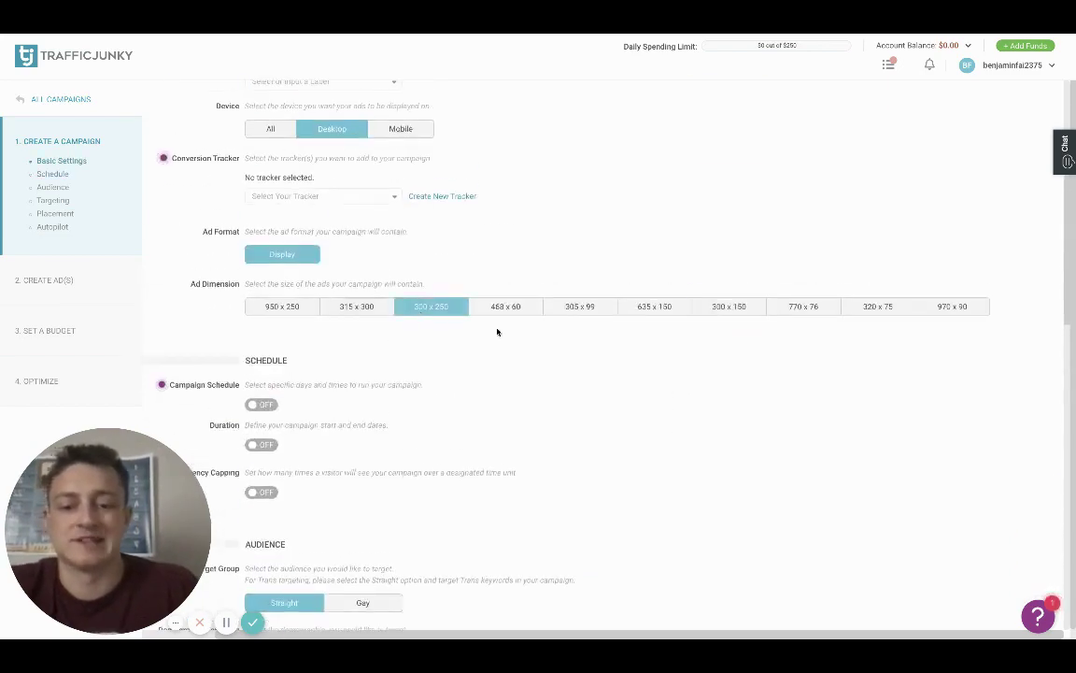
# Step: Set the audience's demographic gender targeting to Male
pyautogui.scroll(-3, 659, 373)
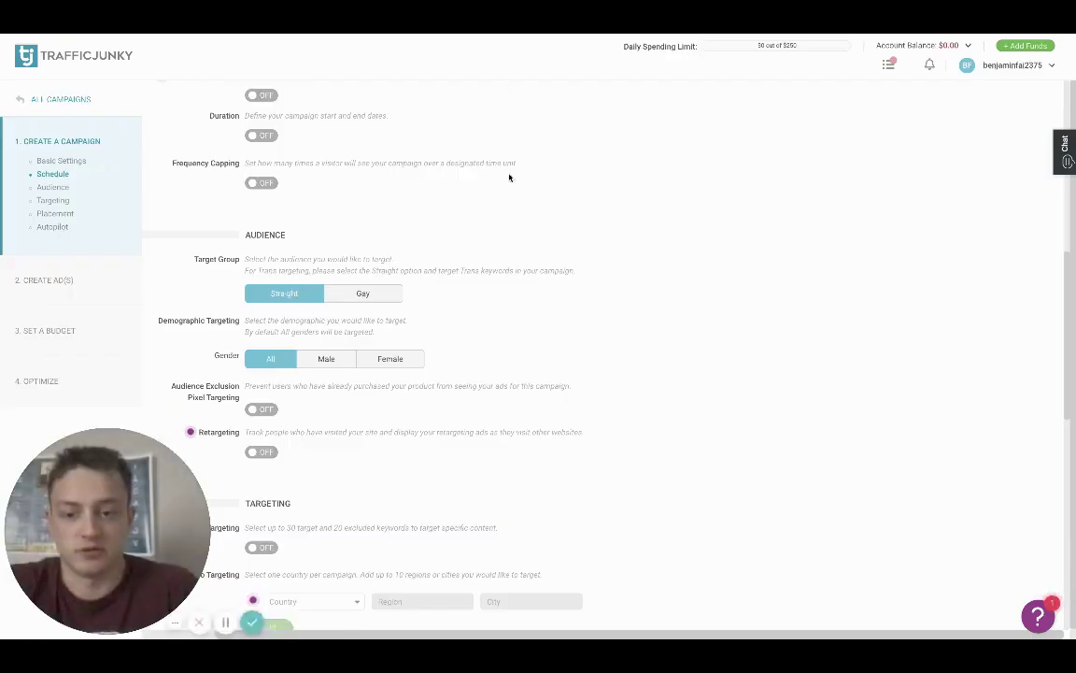
pyautogui.scroll(-3, 509, 228)
pyautogui.click(326, 213)
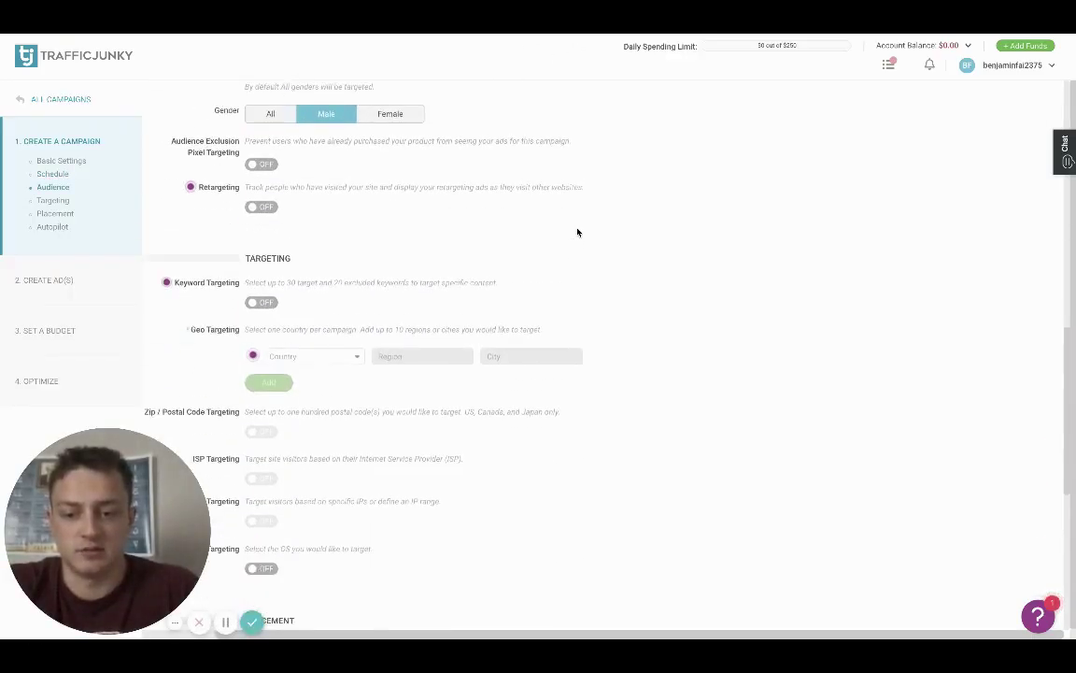
pyautogui.scroll(3, 569, 239)
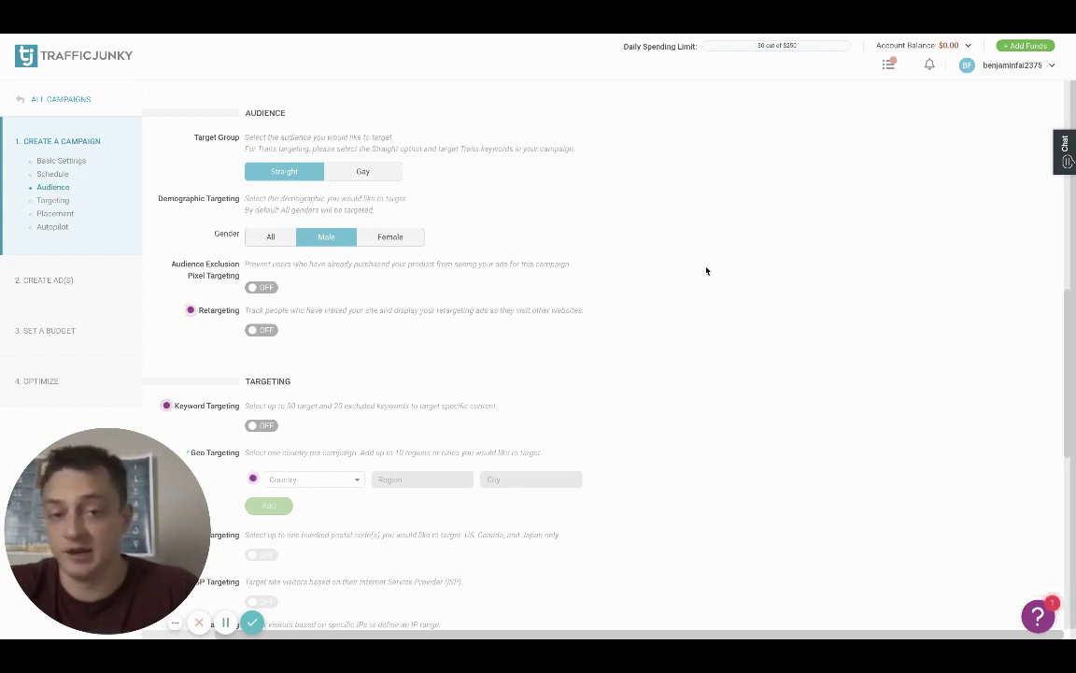
# Step: Add United Kingdom as the campaign's geo-targeted country
pyautogui.scroll(-3, 538, 392)
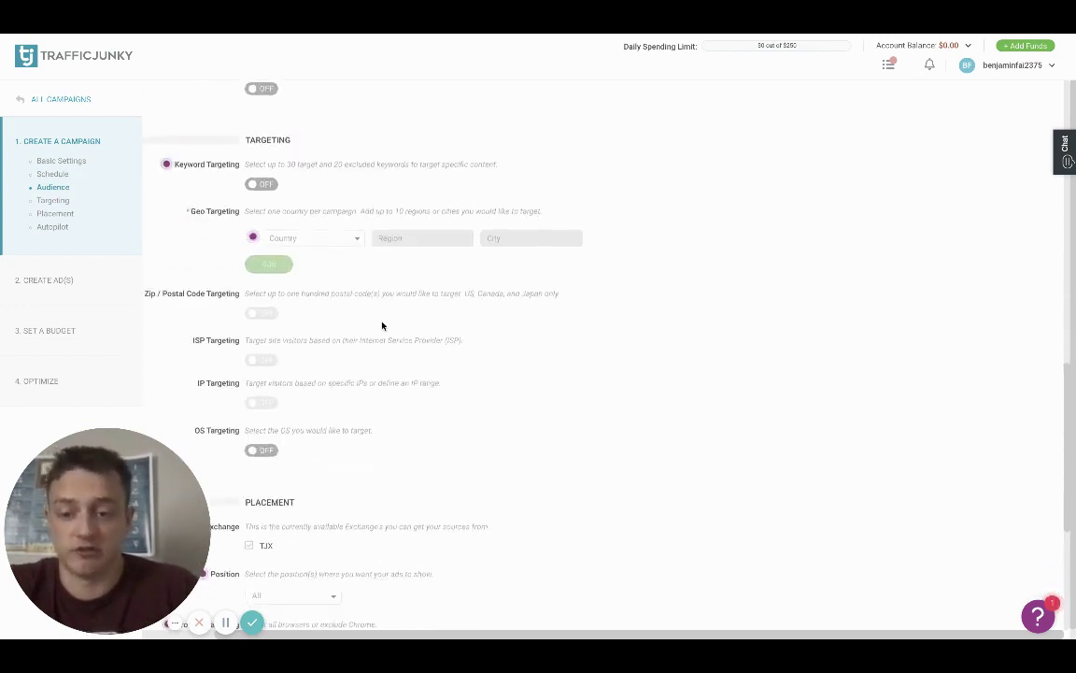
pyautogui.click(308, 235)
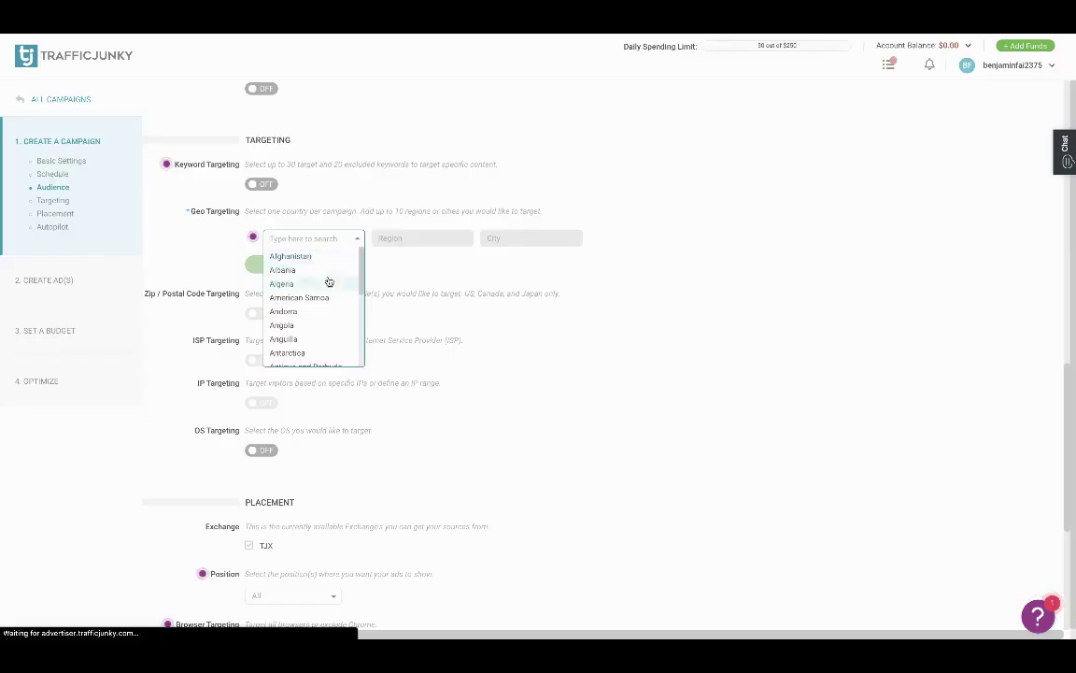
pyautogui.write('united')
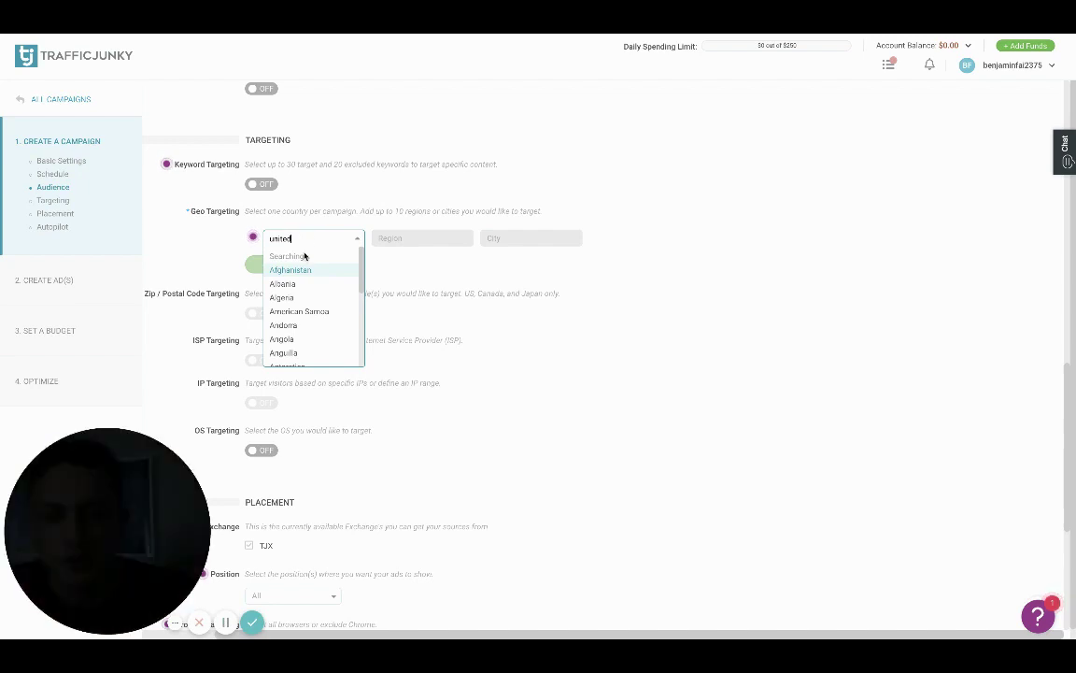
pyautogui.click(316, 271)
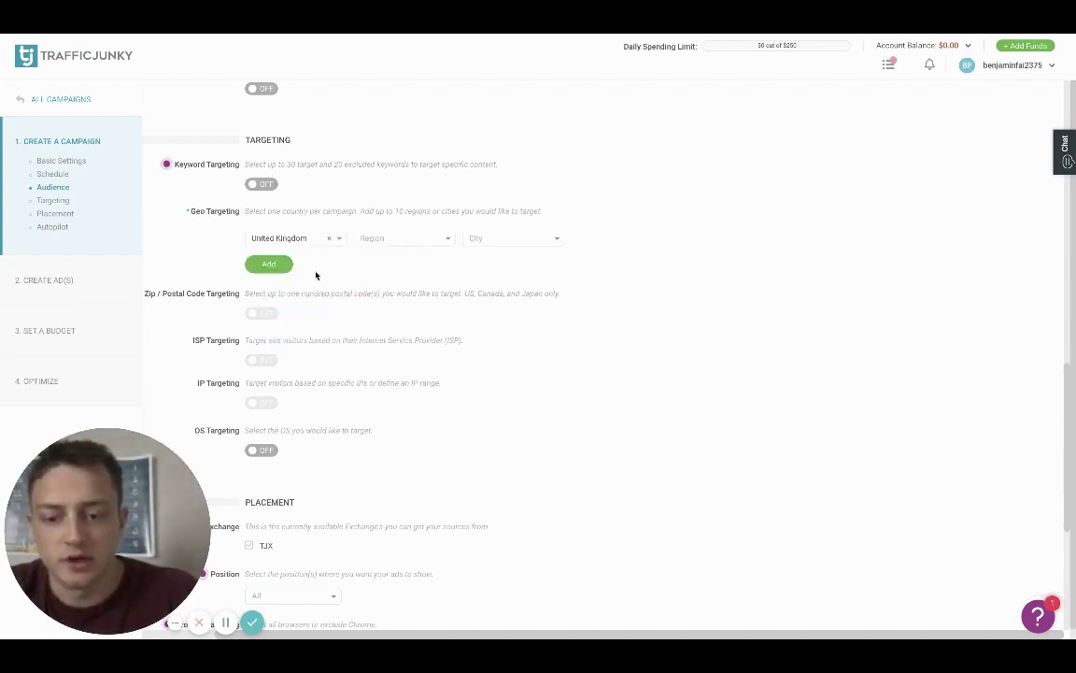
pyautogui.click(269, 264)
pyautogui.scroll(-2, 554, 409)
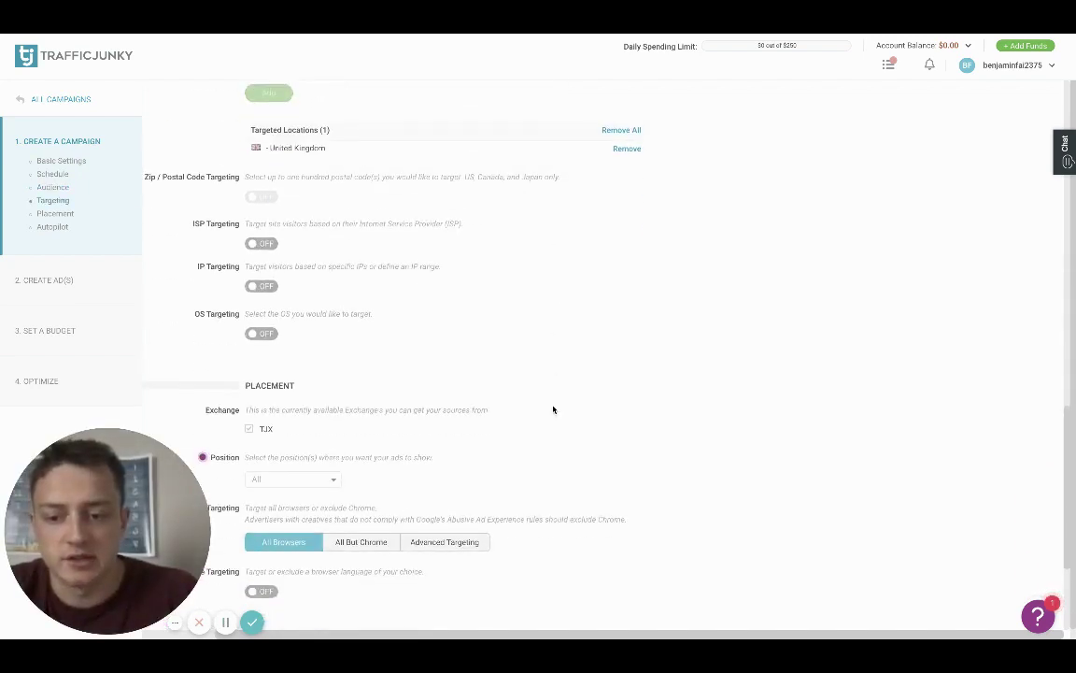
# Step: Check the ad position options without selecting one, and save the campaign settings to continue to ad creation
pyautogui.scroll(-1, 486, 187)
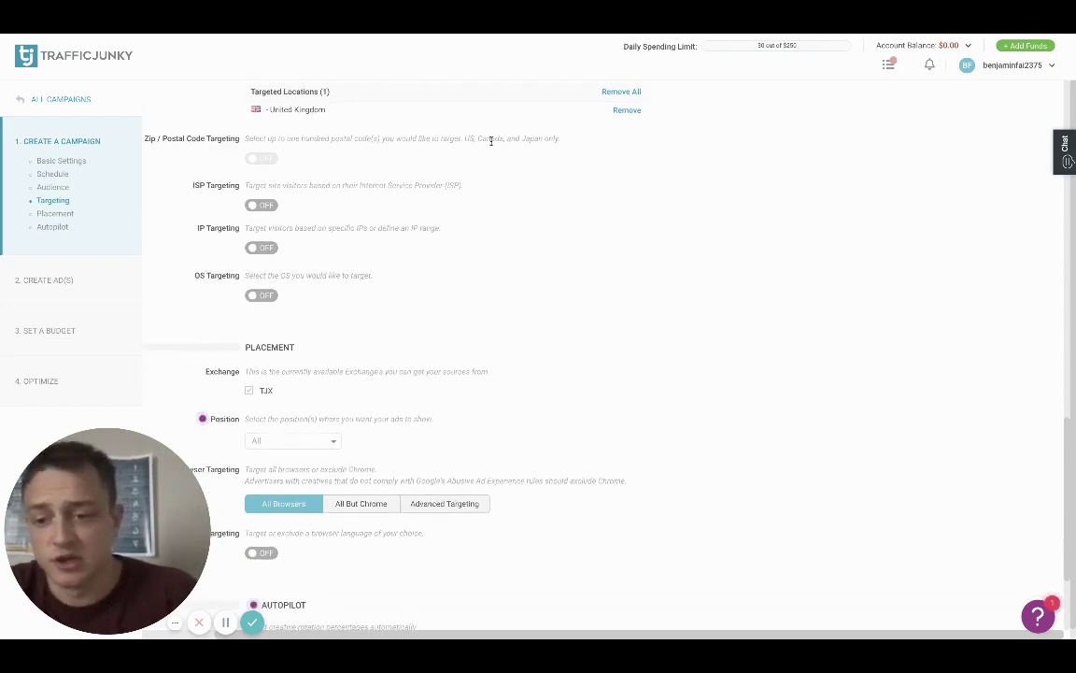
pyautogui.scroll(-2, 472, 253)
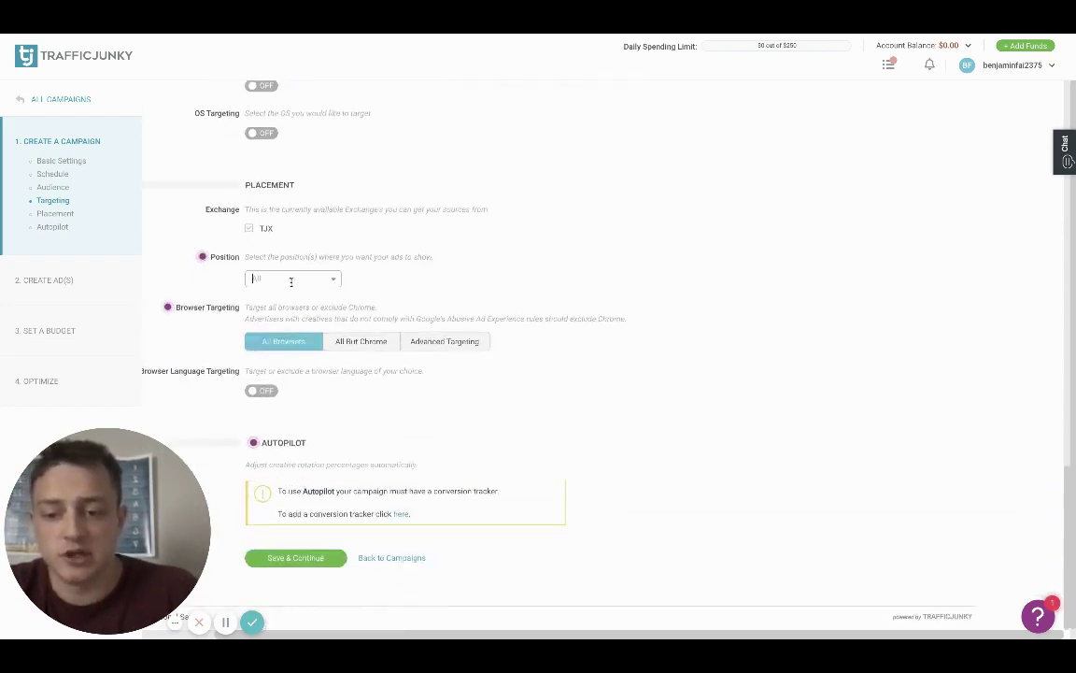
pyautogui.click(291, 280)
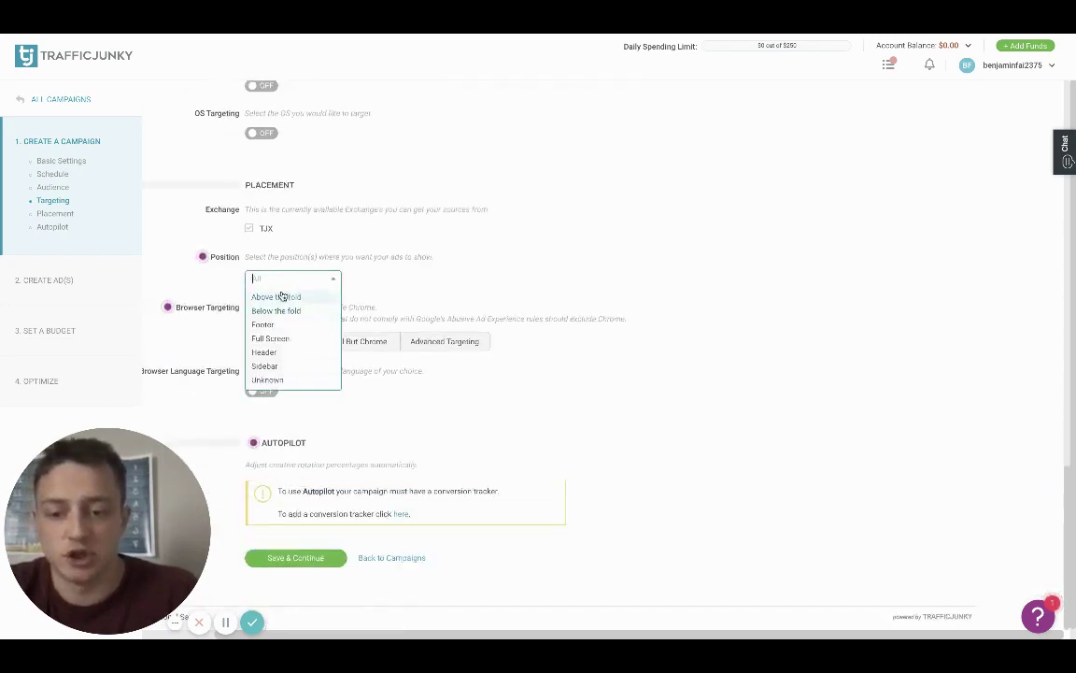
pyautogui.click(483, 285)
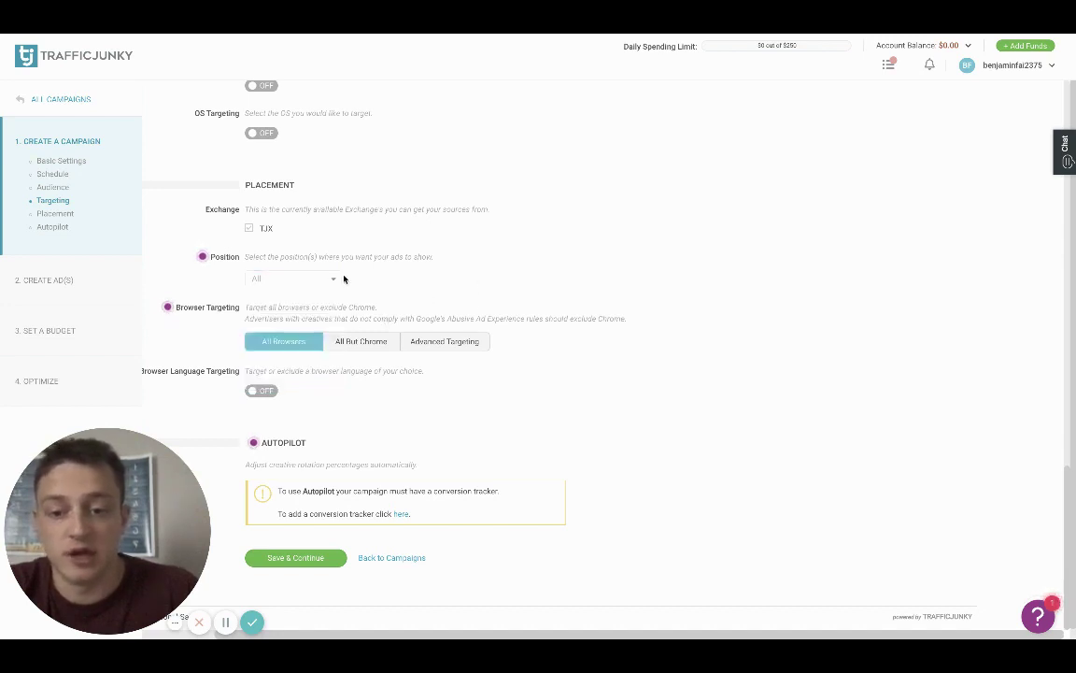
pyautogui.click(334, 278)
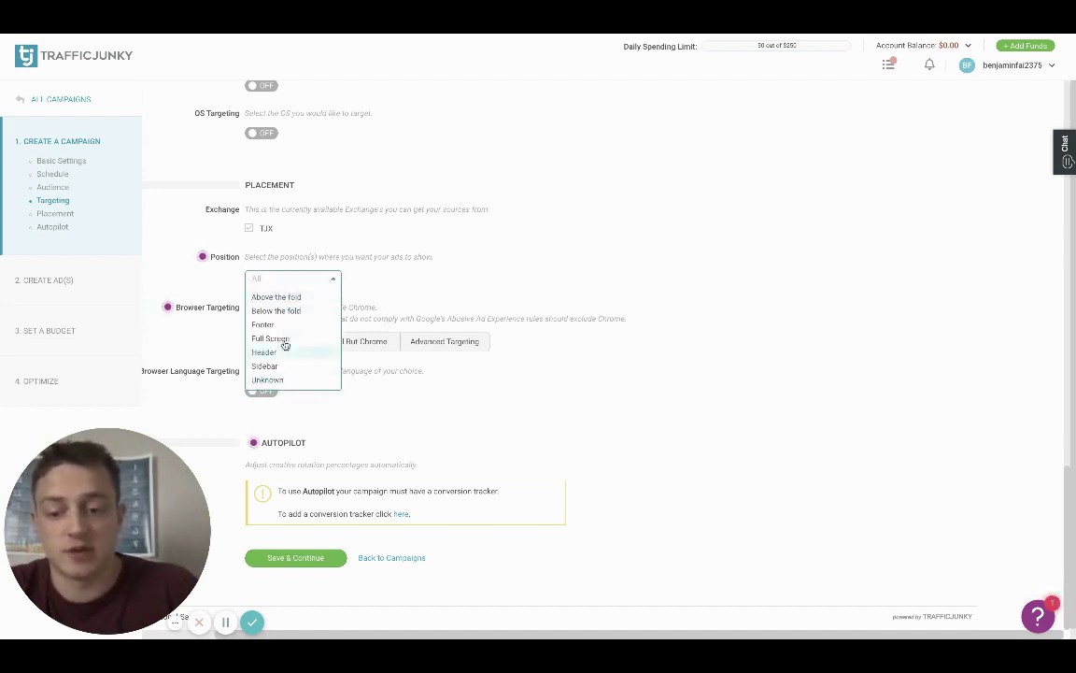
pyautogui.click(473, 291)
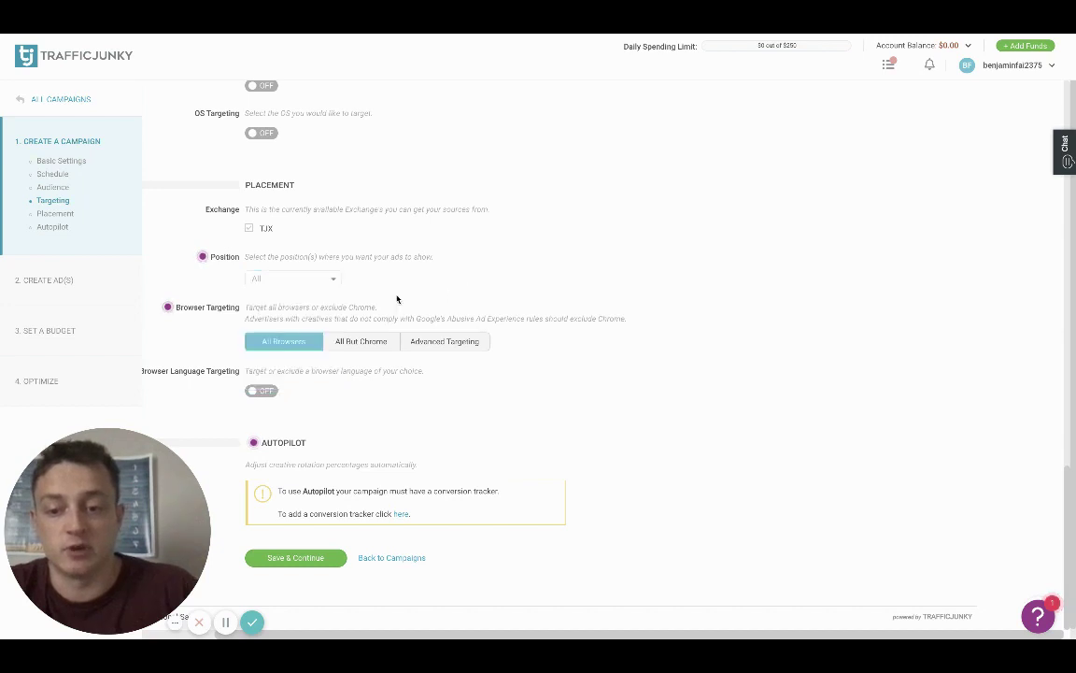
pyautogui.scroll(-1, 373, 284)
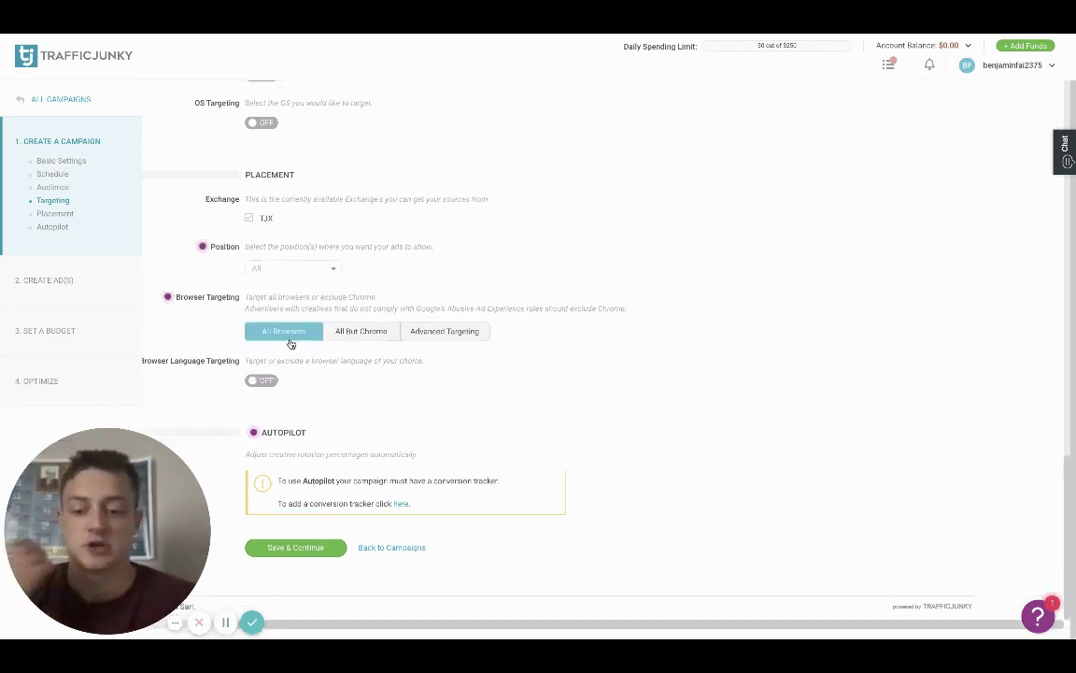
pyautogui.click(290, 549)
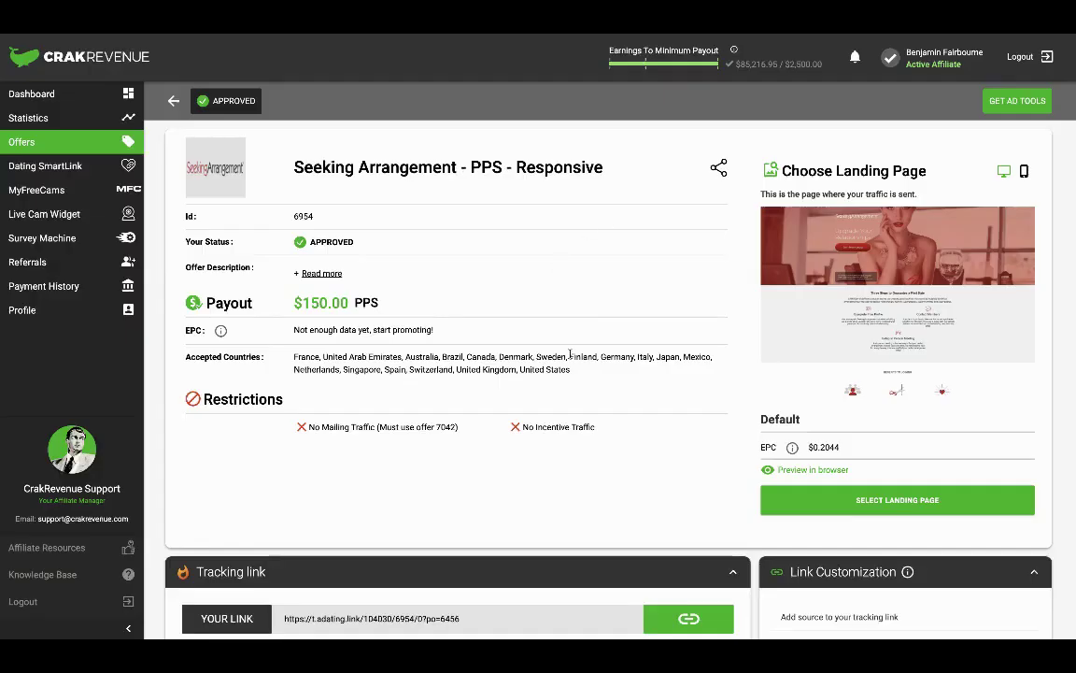
# Step: Copy the Seeking Arrangement offer's tracking link from CrakRevenue and paste it as the ad's target URL in TrafficJunky
pyautogui.scroll(-3, 568, 377)
pyautogui.click(674, 311)
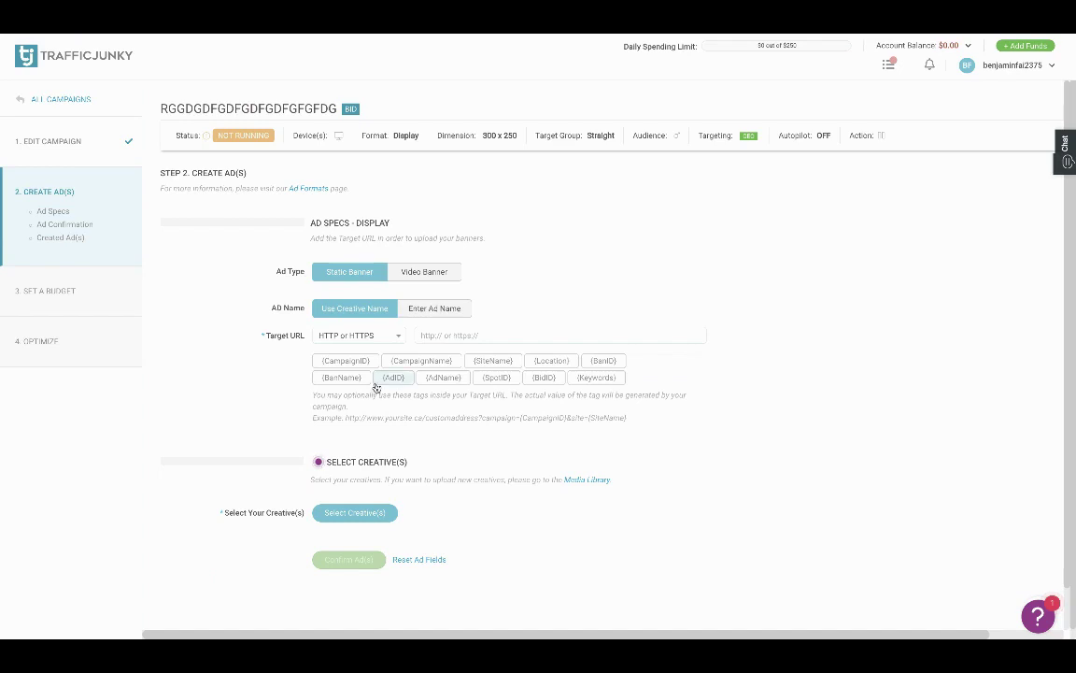
pyautogui.click(476, 334)
pyautogui.hotkey('ctrl', 'v')
pyautogui.click(692, 300)
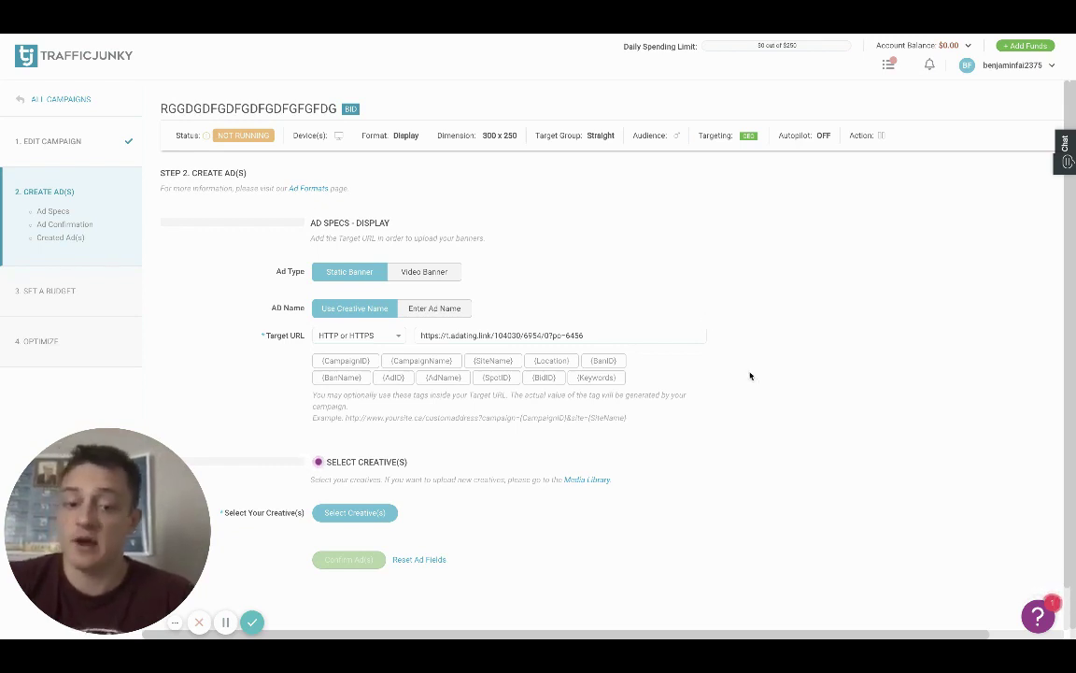
# Step: Add the 300x250 "Adult Marketing Secrets" creative to the campaign's ad selection
pyautogui.scroll(-1, 749, 376)
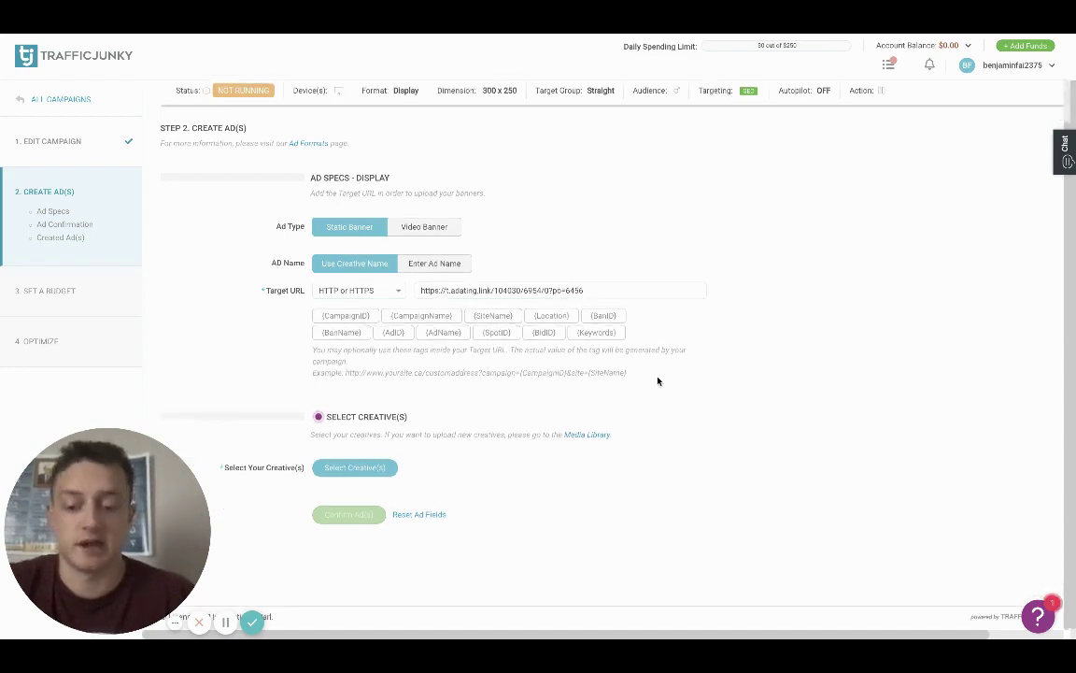
pyautogui.click(359, 466)
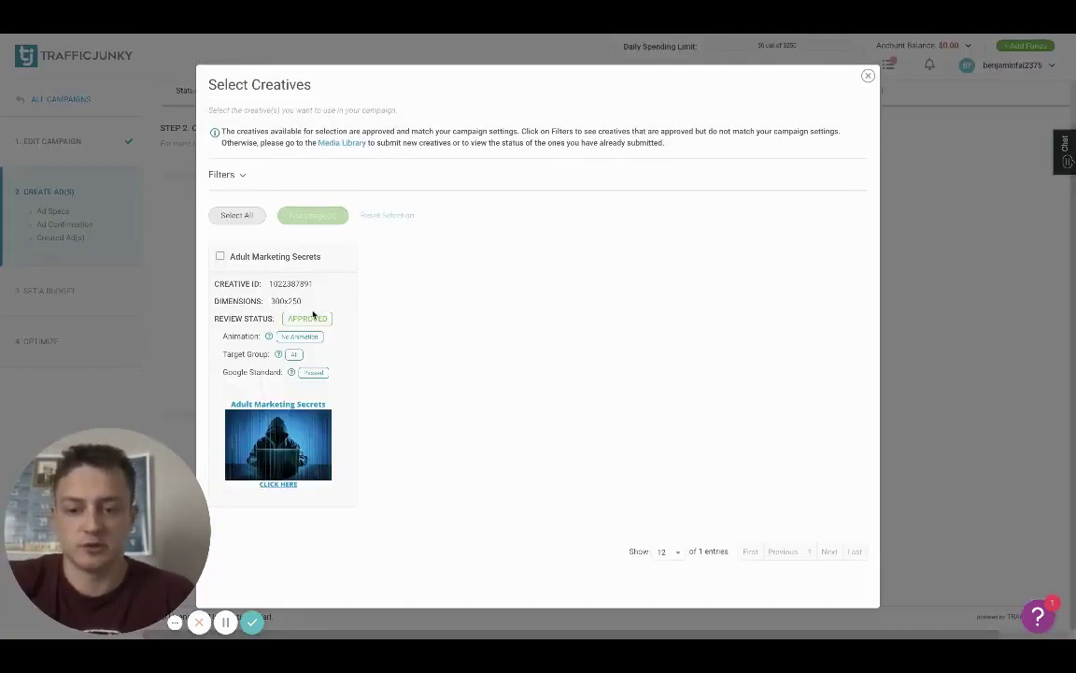
pyautogui.click(219, 257)
pyautogui.click(315, 217)
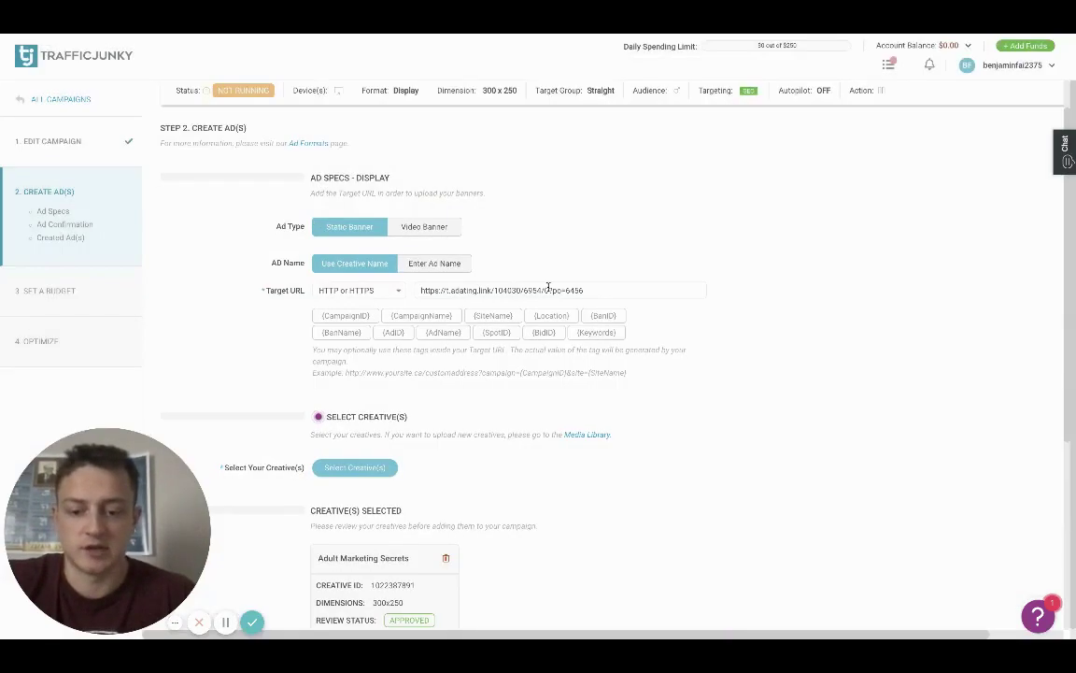
pyautogui.scroll(-3, 631, 369)
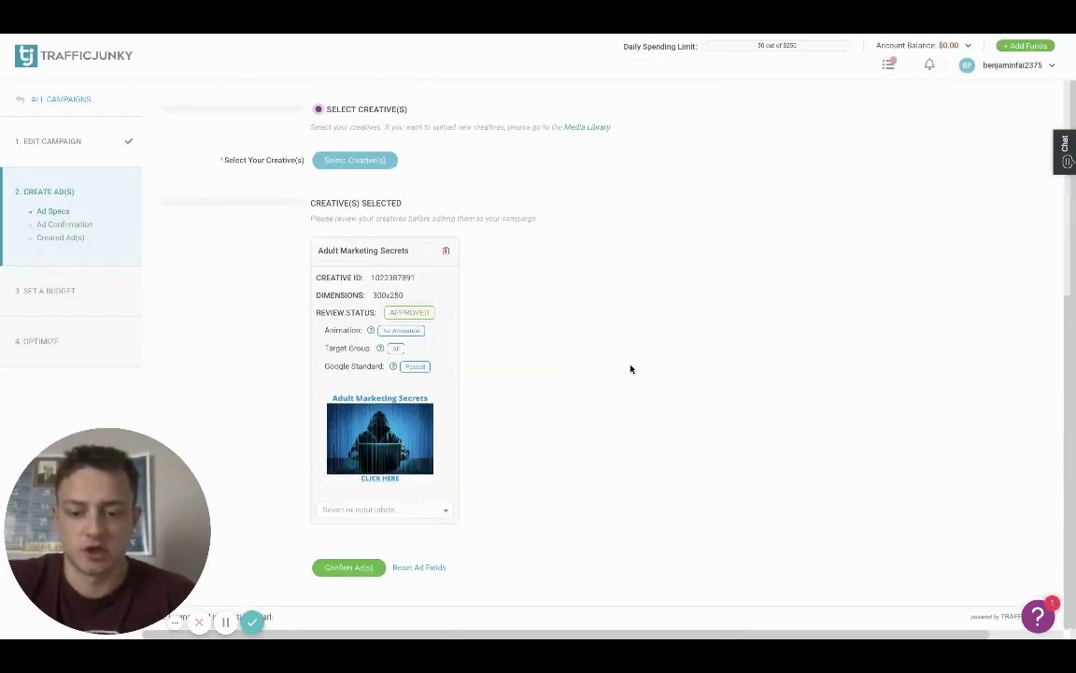
# Step: Confirm the "Adult Marketing Secrets" ad, review it among the created ads, and save to continue to the budget settings
pyautogui.click(360, 568)
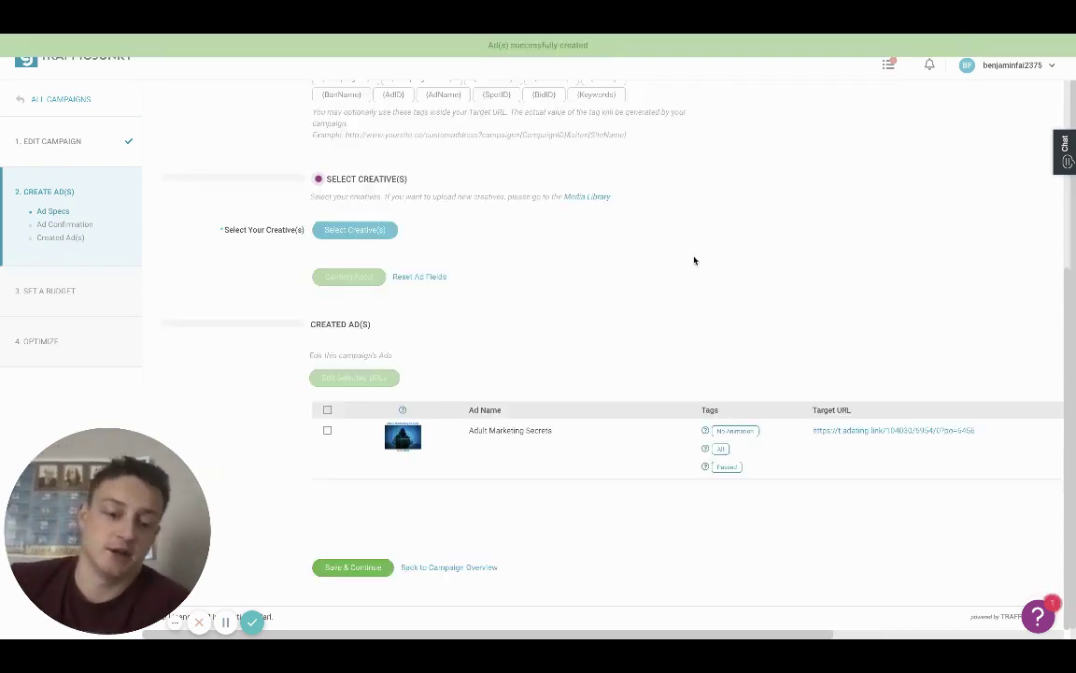
pyautogui.scroll(3, 732, 275)
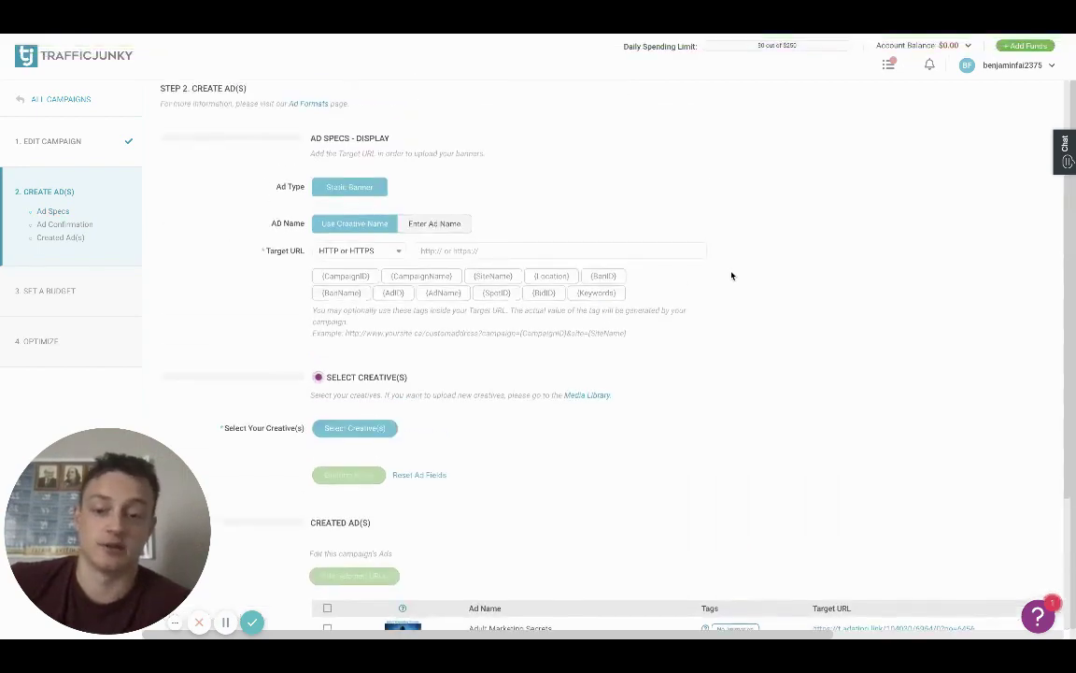
pyautogui.scroll(2, 733, 276)
pyautogui.scroll(-5, 732, 275)
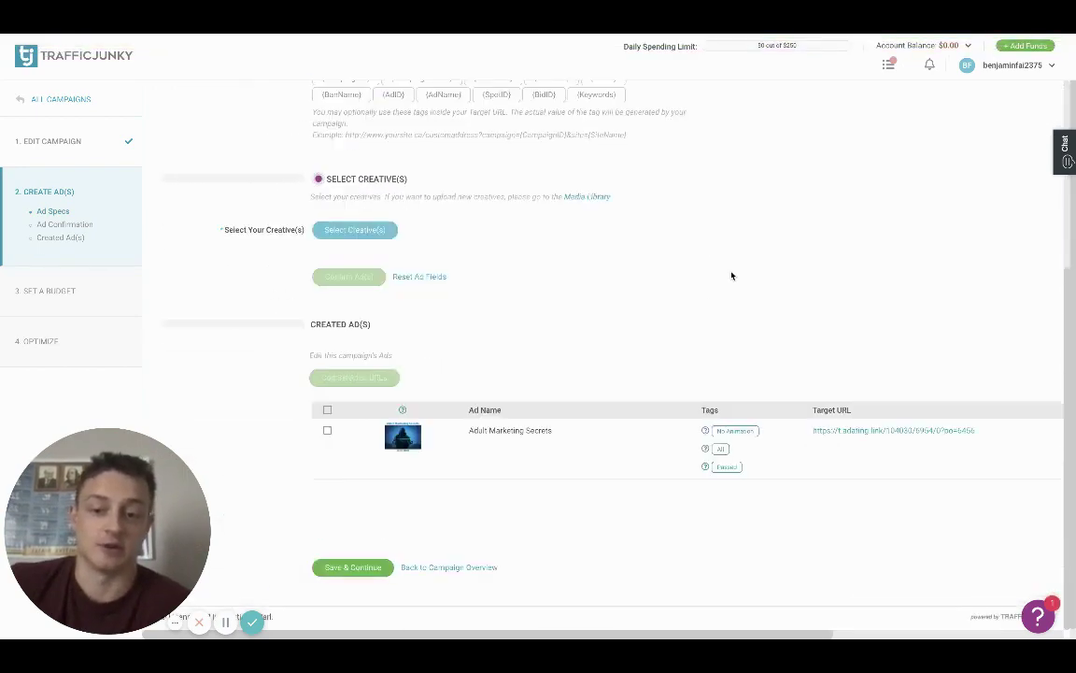
pyautogui.click(355, 568)
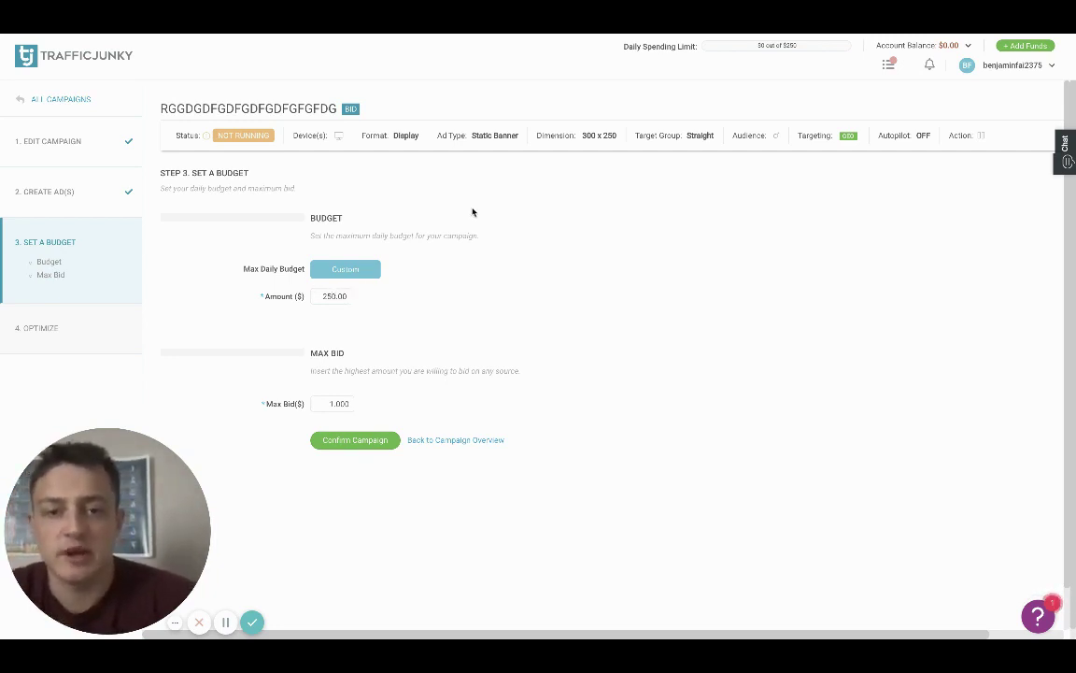
# Step: Set the campaign's maximum daily budget to $50
pyautogui.doubleClick(348, 296)
pyautogui.write('150')
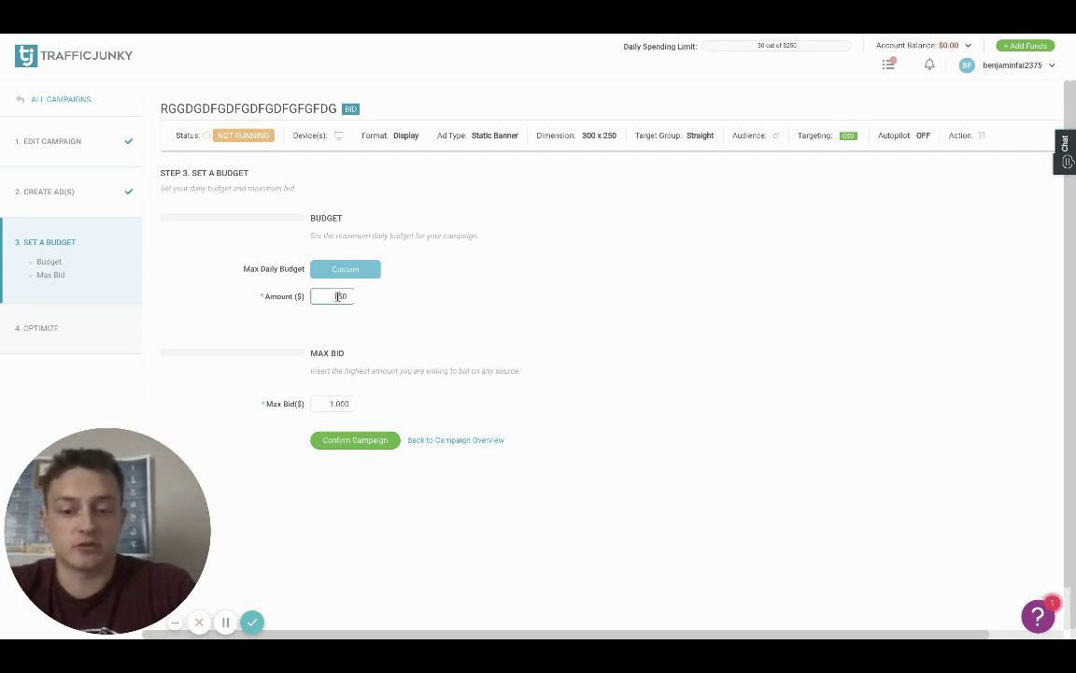
pyautogui.click(529, 300)
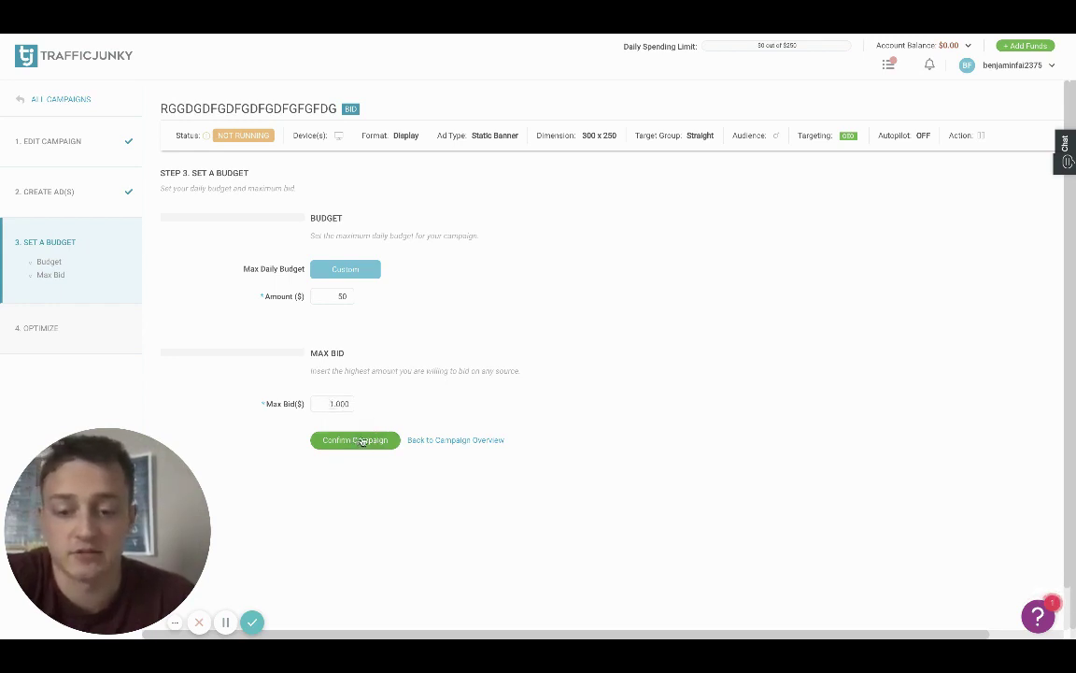
# Step: Change the campaign's maximum daily budget to $150, and switch to CrakRevenue to check the Seeking Arrangement offer's payout
pyautogui.doubleClick(341, 296)
pyautogui.write('150')
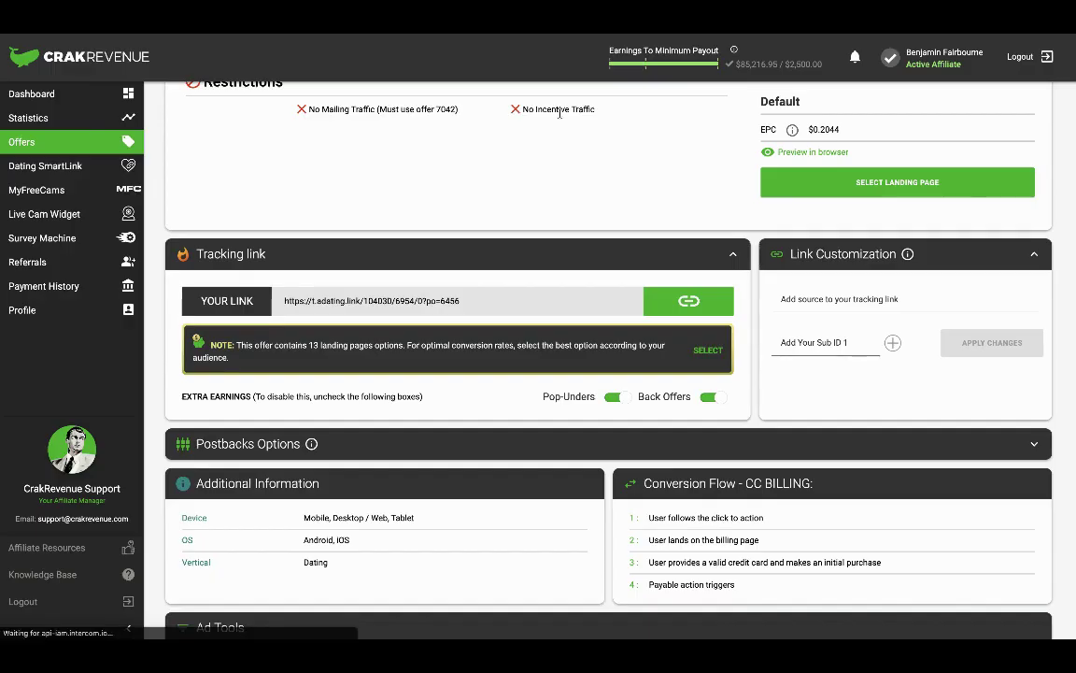
pyautogui.scroll(5, 562, 82)
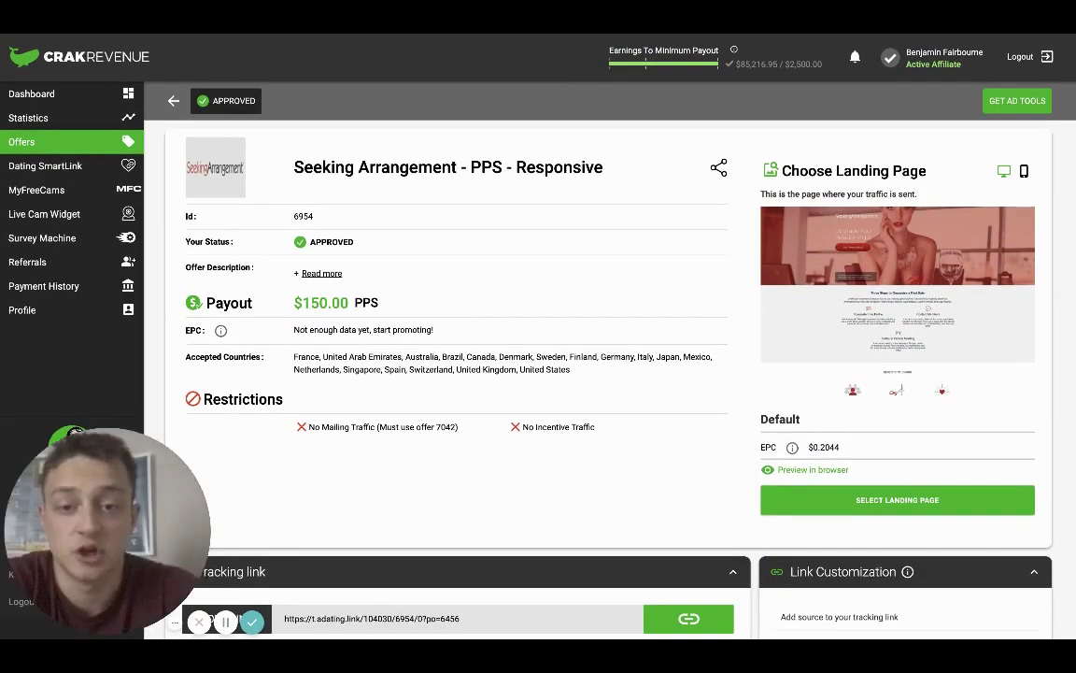